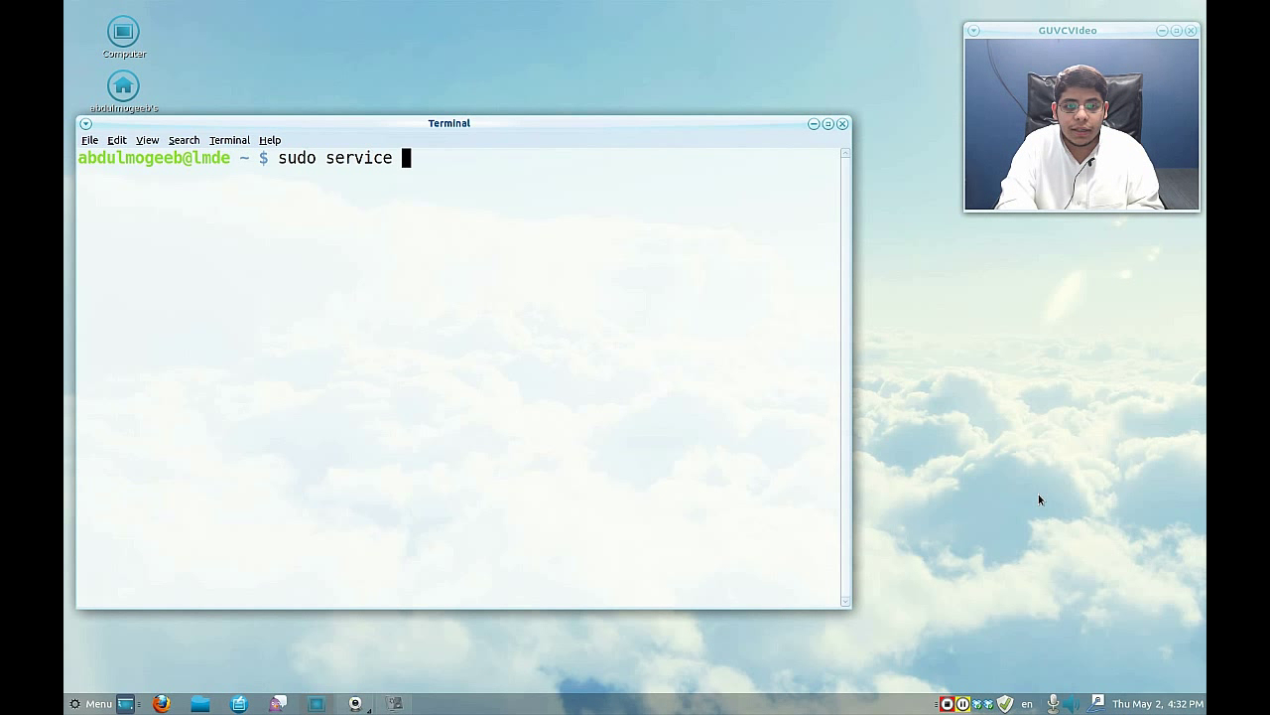
# - Run 'sudo service cups restart' and enter the administrator password to restart CUPS
pyautogui.write('cups restart')
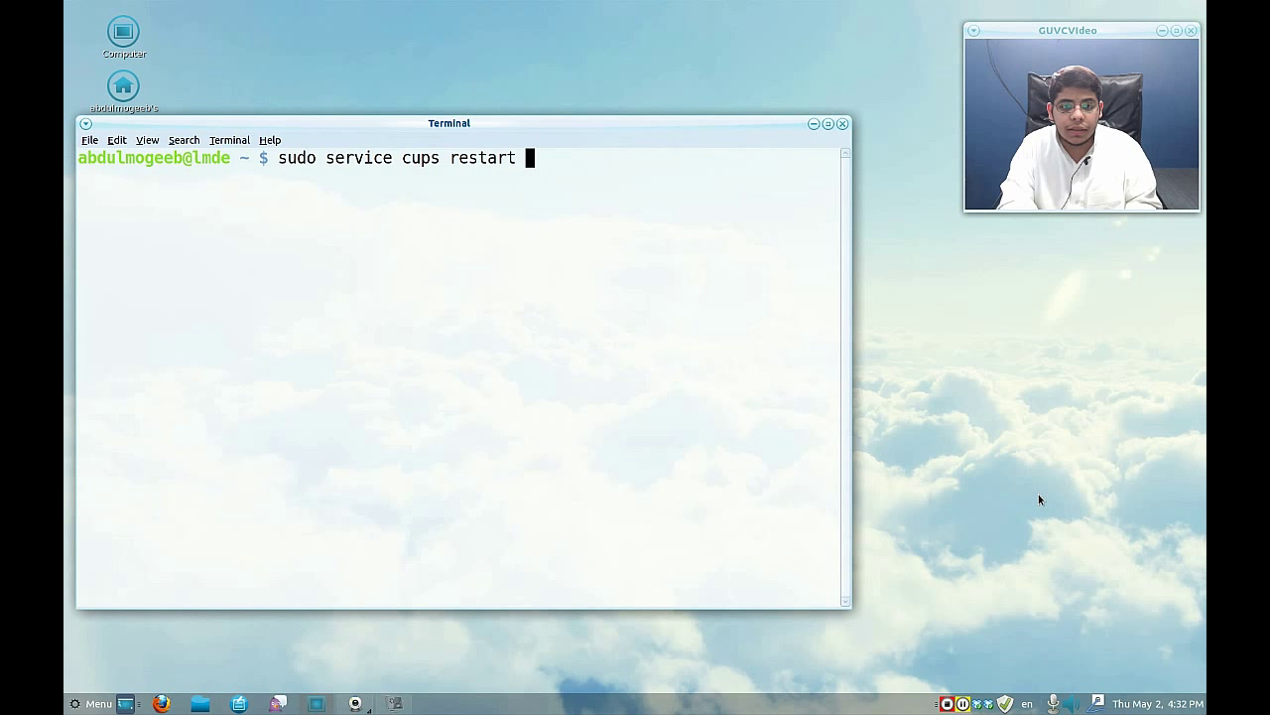
pyautogui.press('Return')
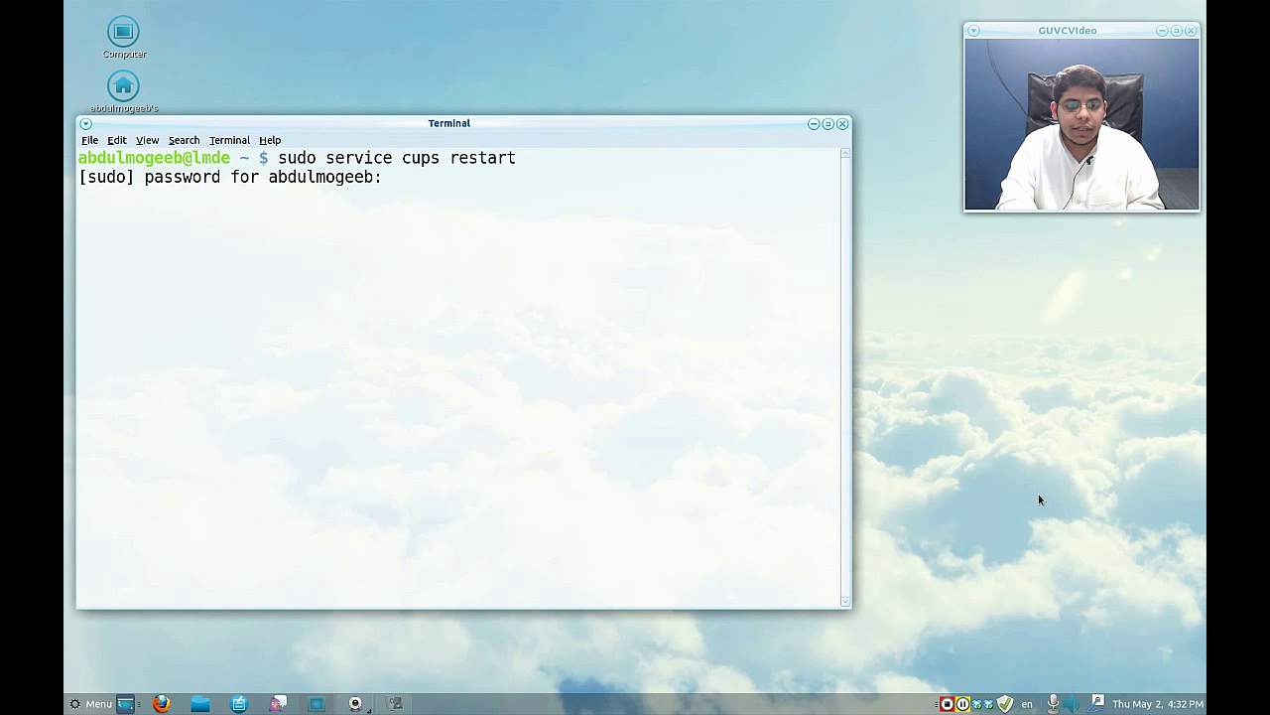
pyautogui.press('Return')
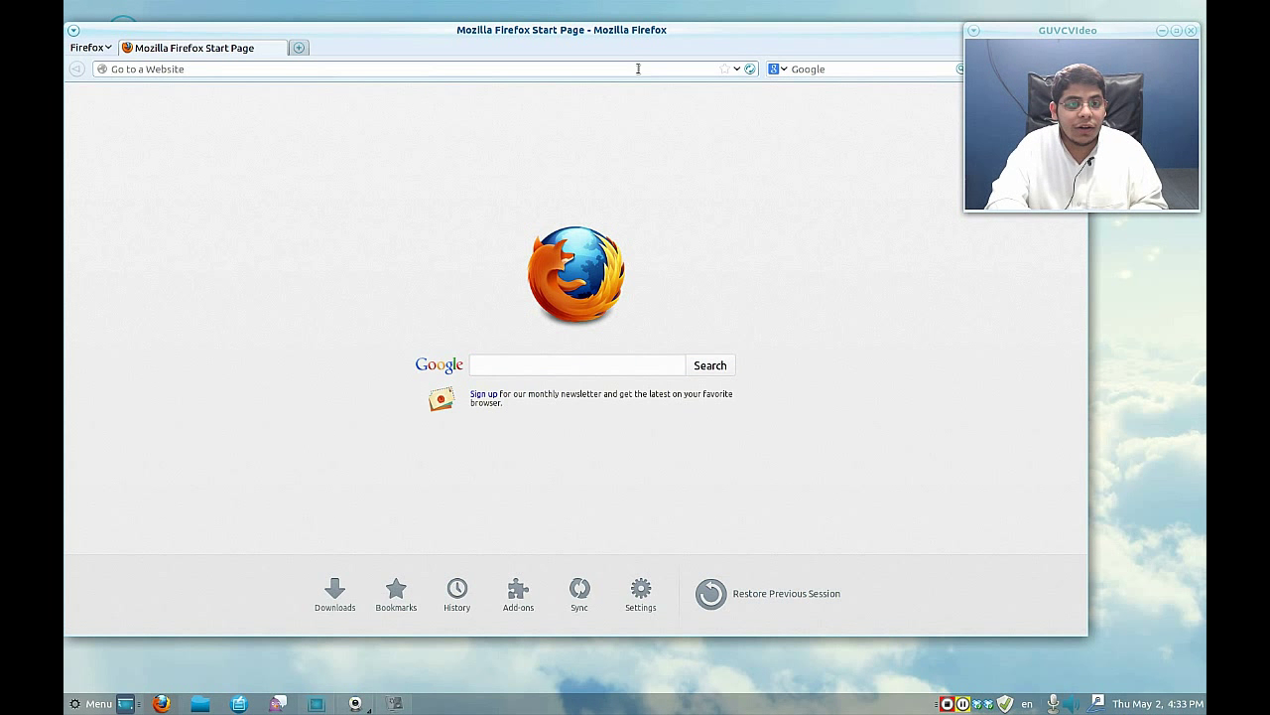
# - Load the CUPS 1.5.3 web interface at localhost:631 in Firefox
pyautogui.click(638, 68)
pyautogui.write('loc')
pyautogui.press('Down')
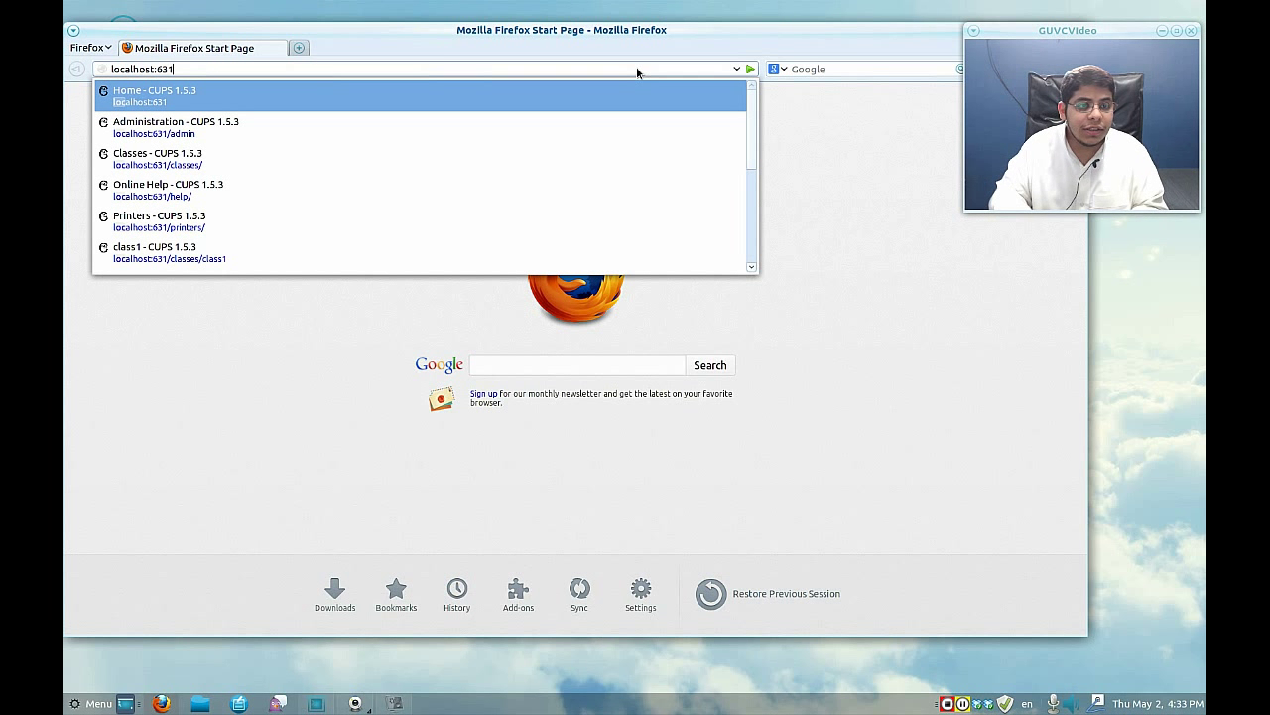
pyautogui.press('Return')
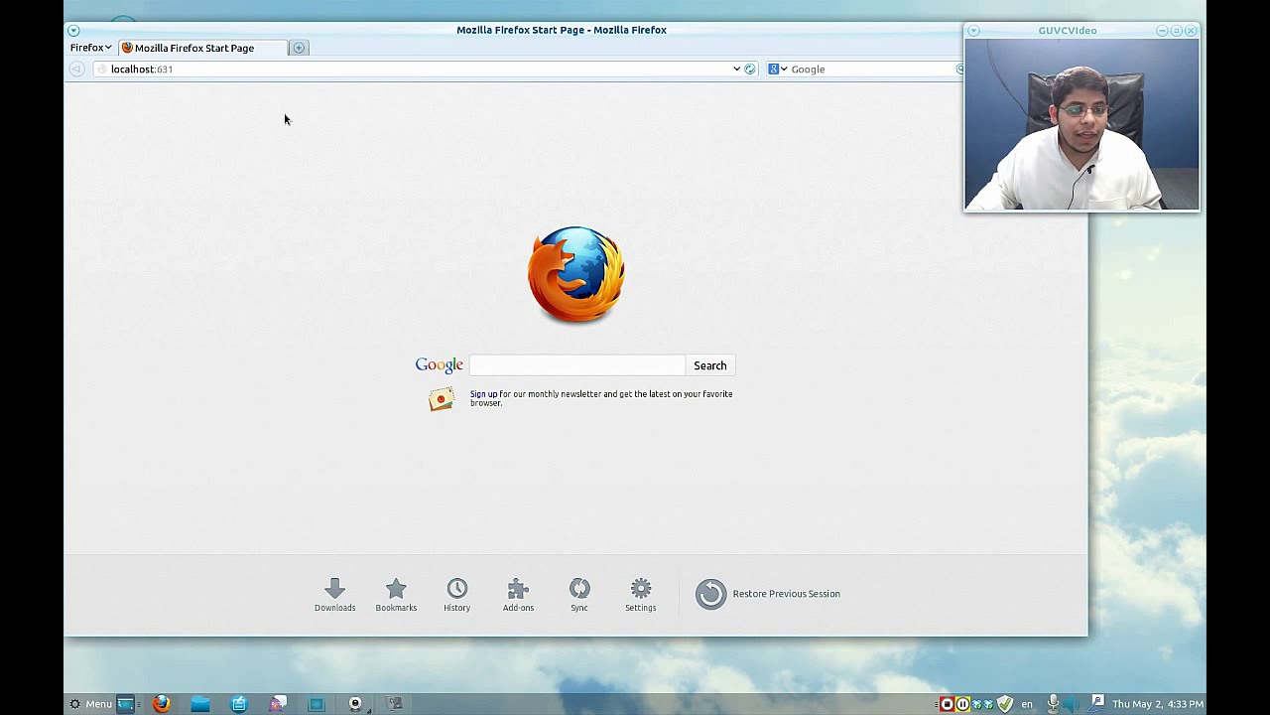
pyautogui.click(160, 70)
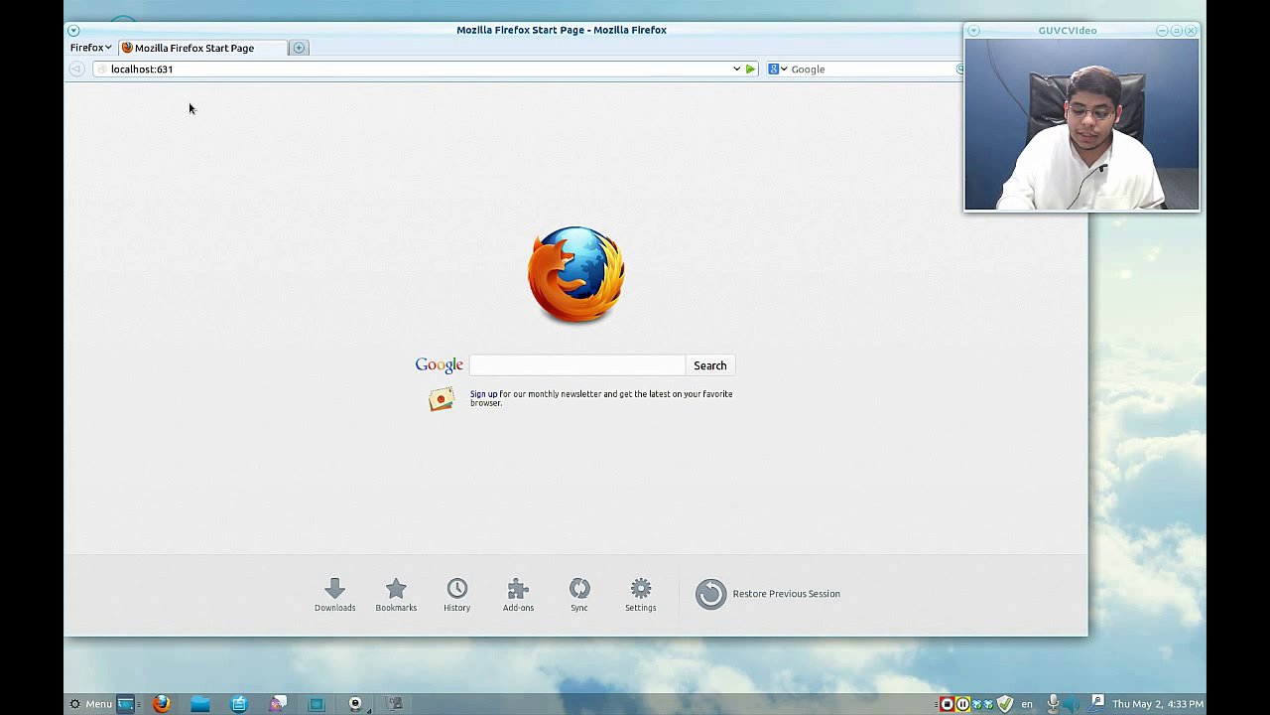
pyautogui.press('Return')
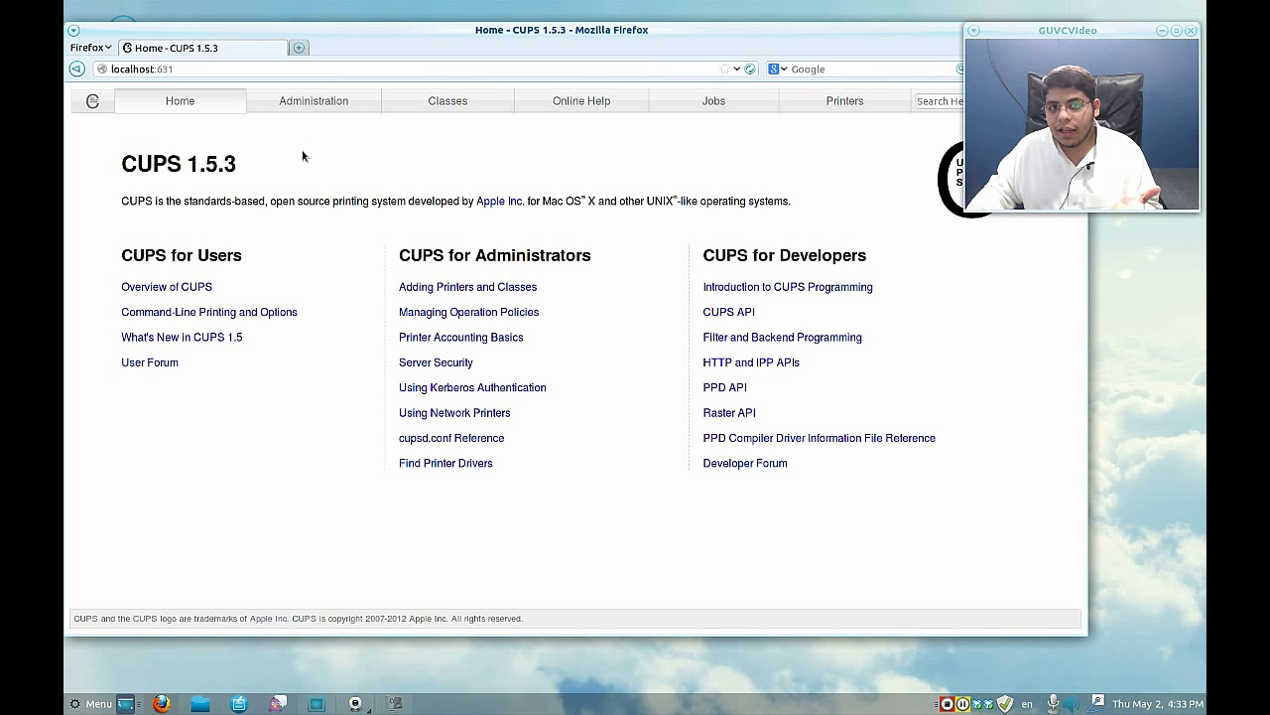
# - Check the Printers list showing the Idle Deskjet-2050-J510-series queue, then go to Administration
pyautogui.click(834, 112)
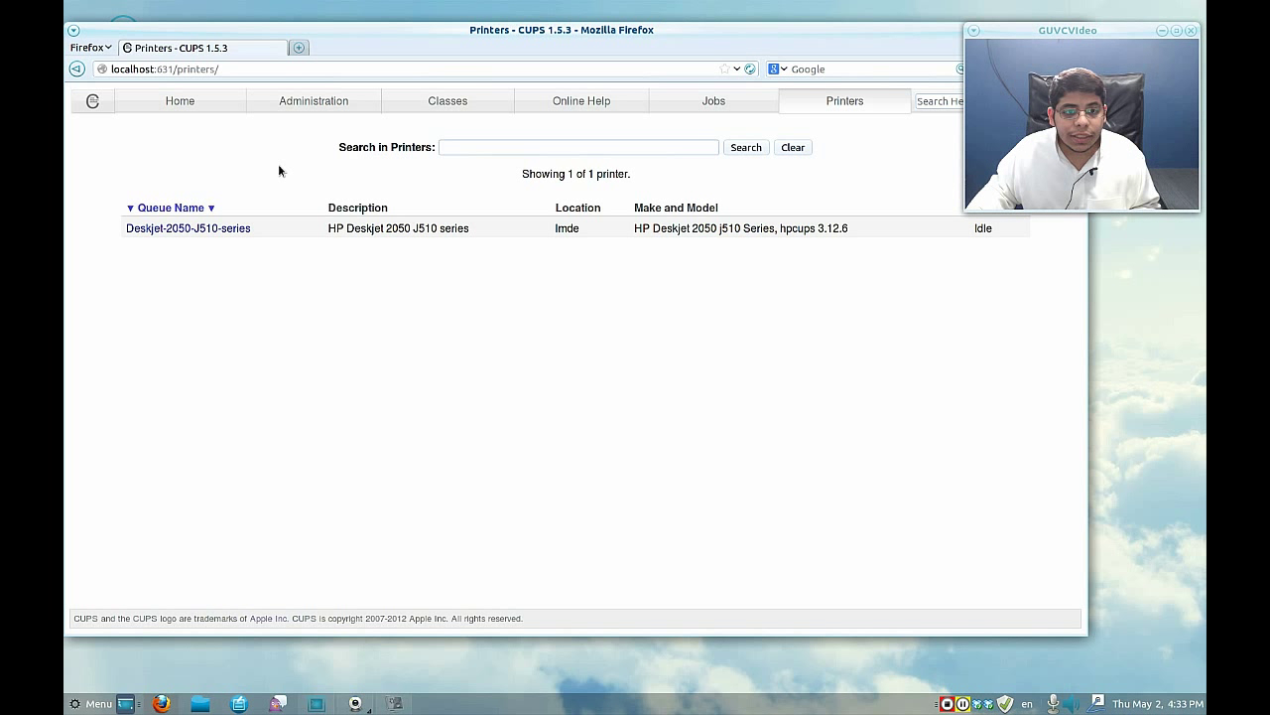
pyautogui.click(296, 100)
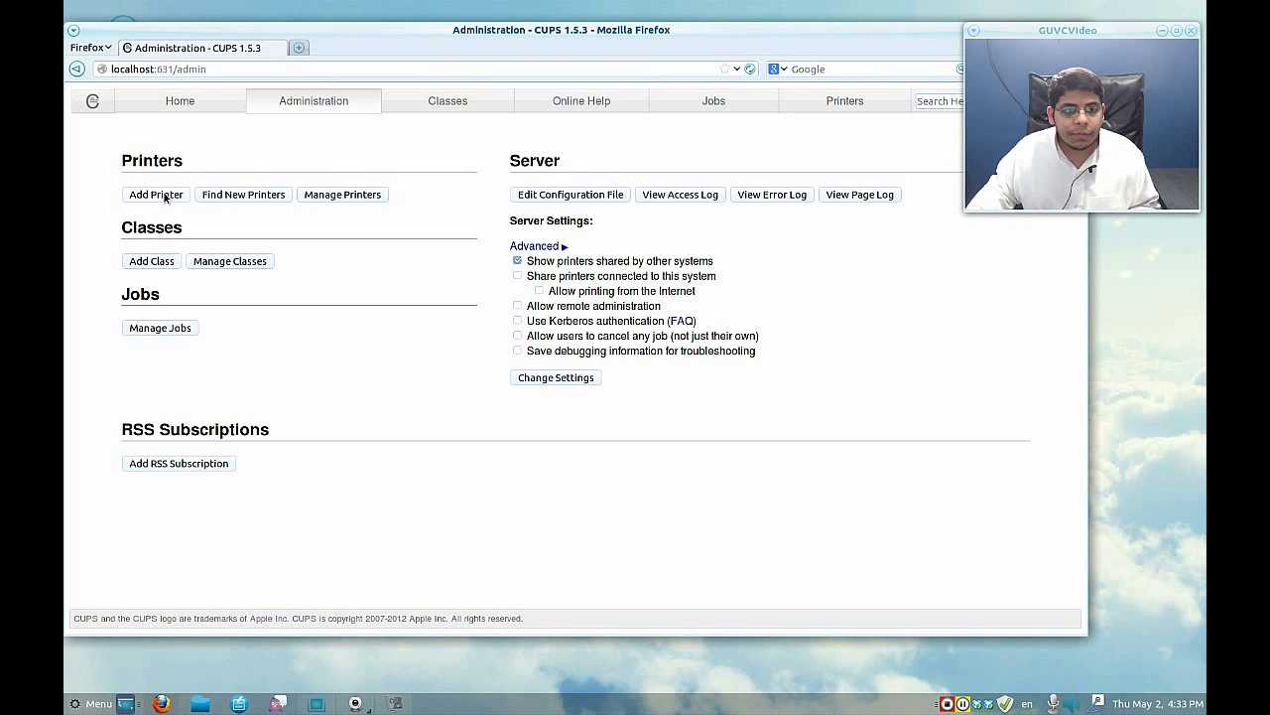
# - Start Add Printer and authenticate as root with the administrator password
pyautogui.click(157, 194)
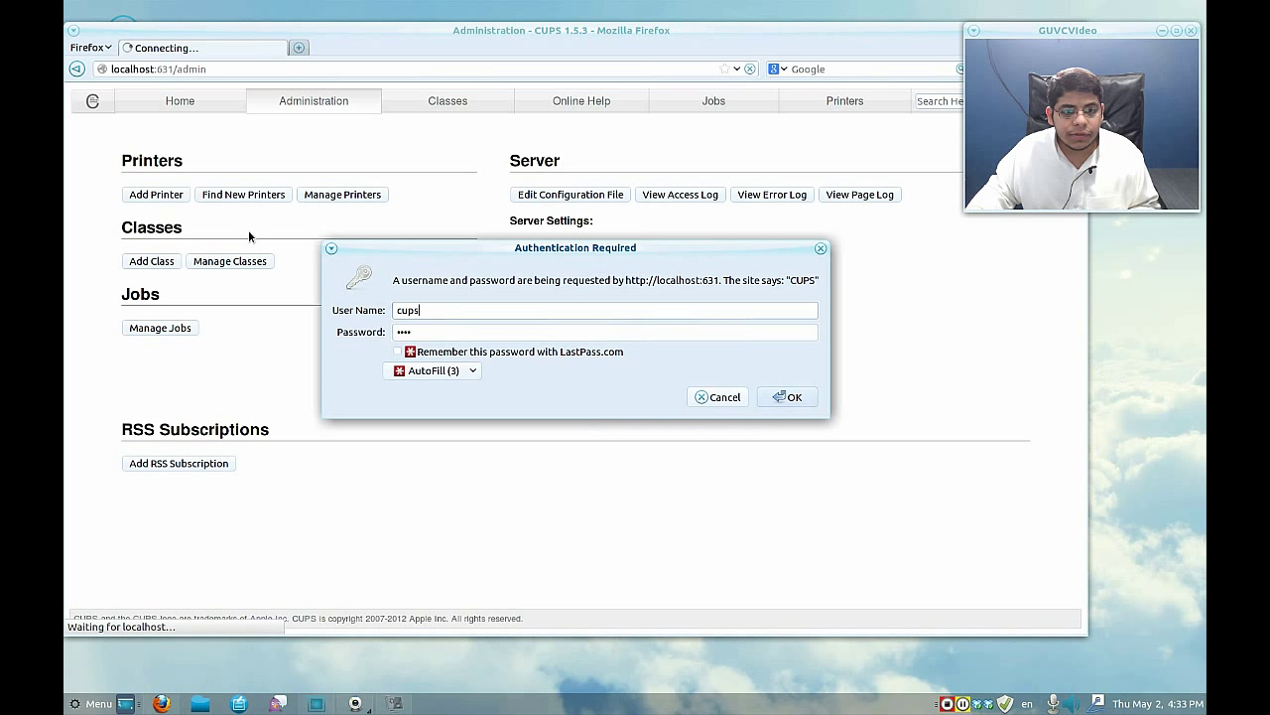
pyautogui.doubleClick(437, 304)
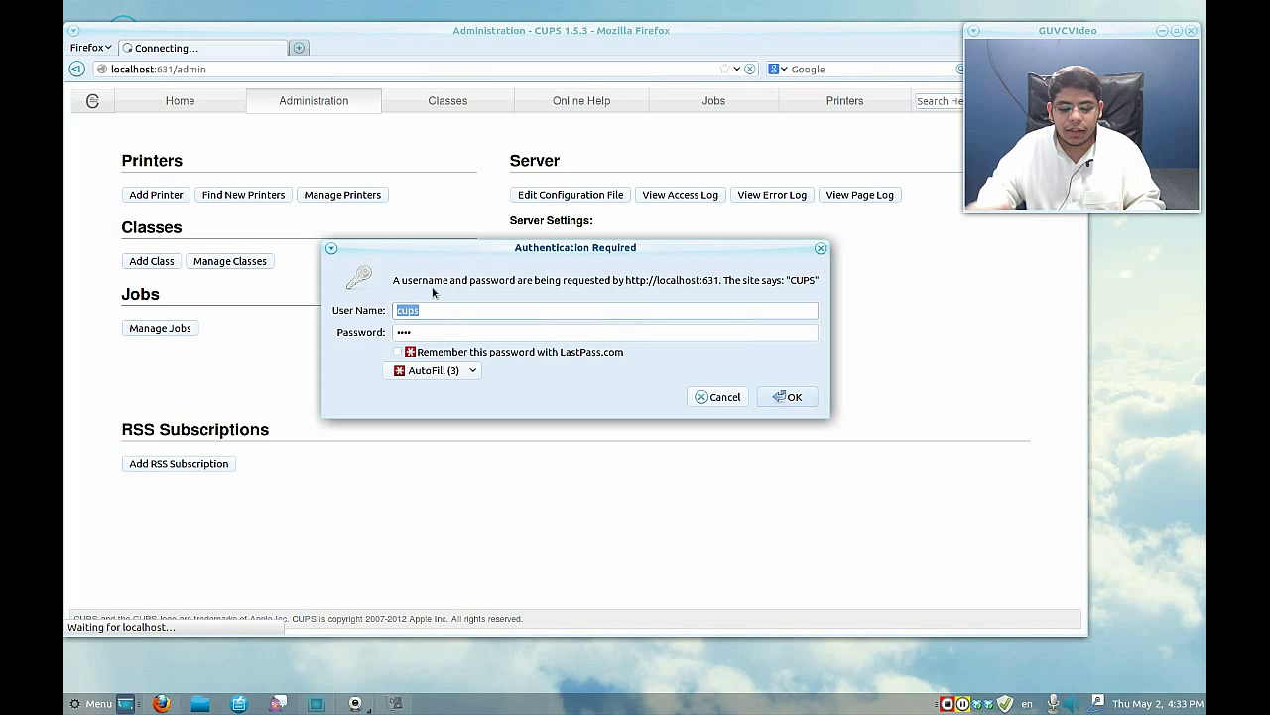
pyautogui.write('root')
pyautogui.press('Tab')
pyautogui.write('r')
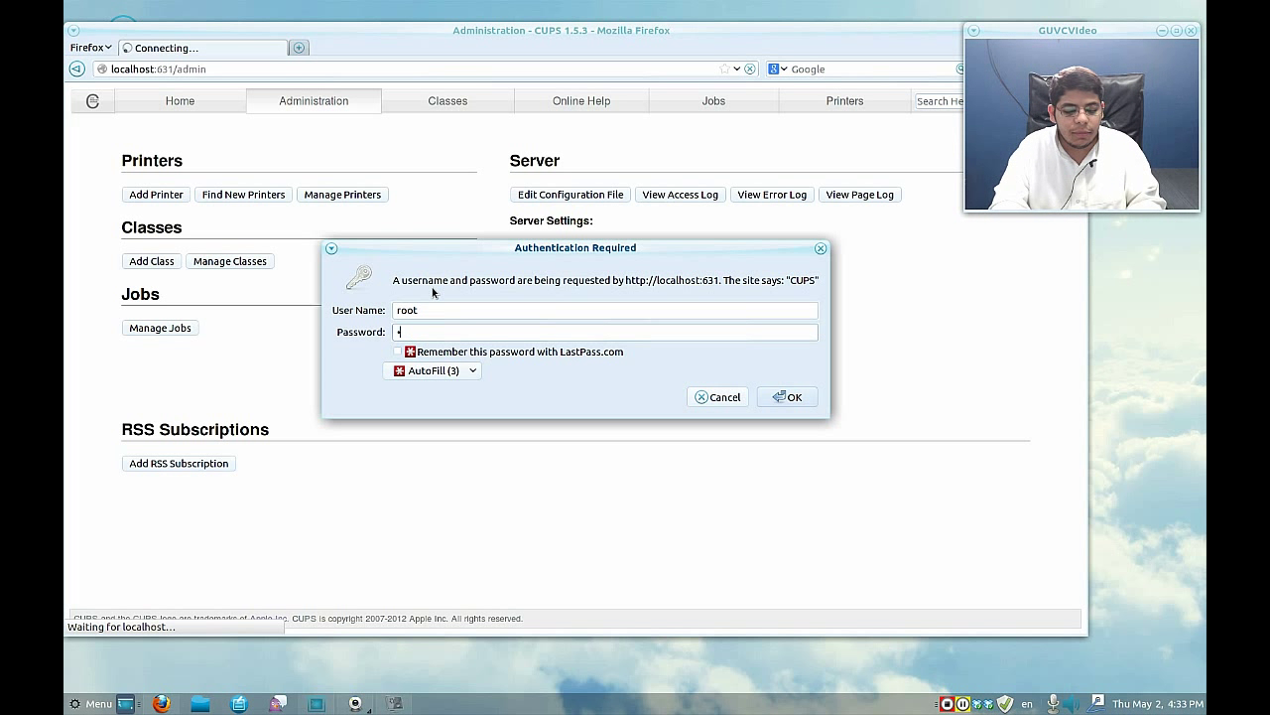
pyautogui.press('Return')
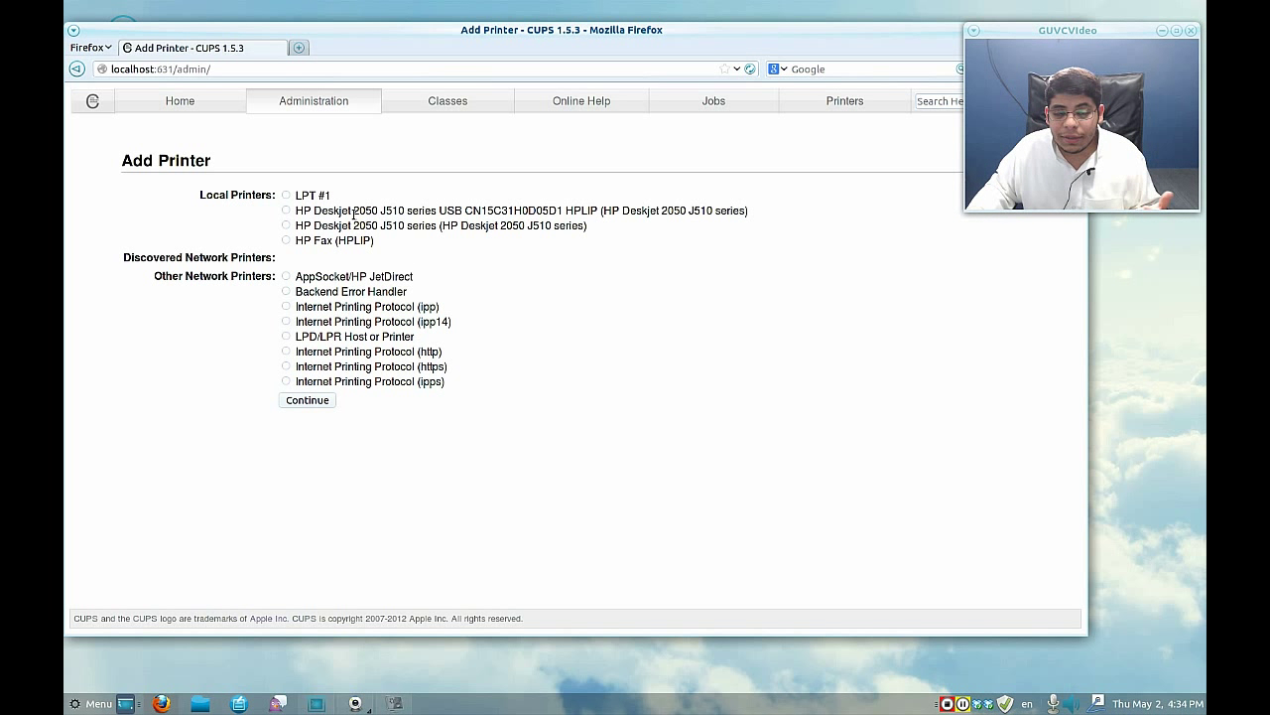
# - Select the 'HP Deskjet 2050 J510 series USB HPLIP' local printer and continue
pyautogui.click(286, 211)
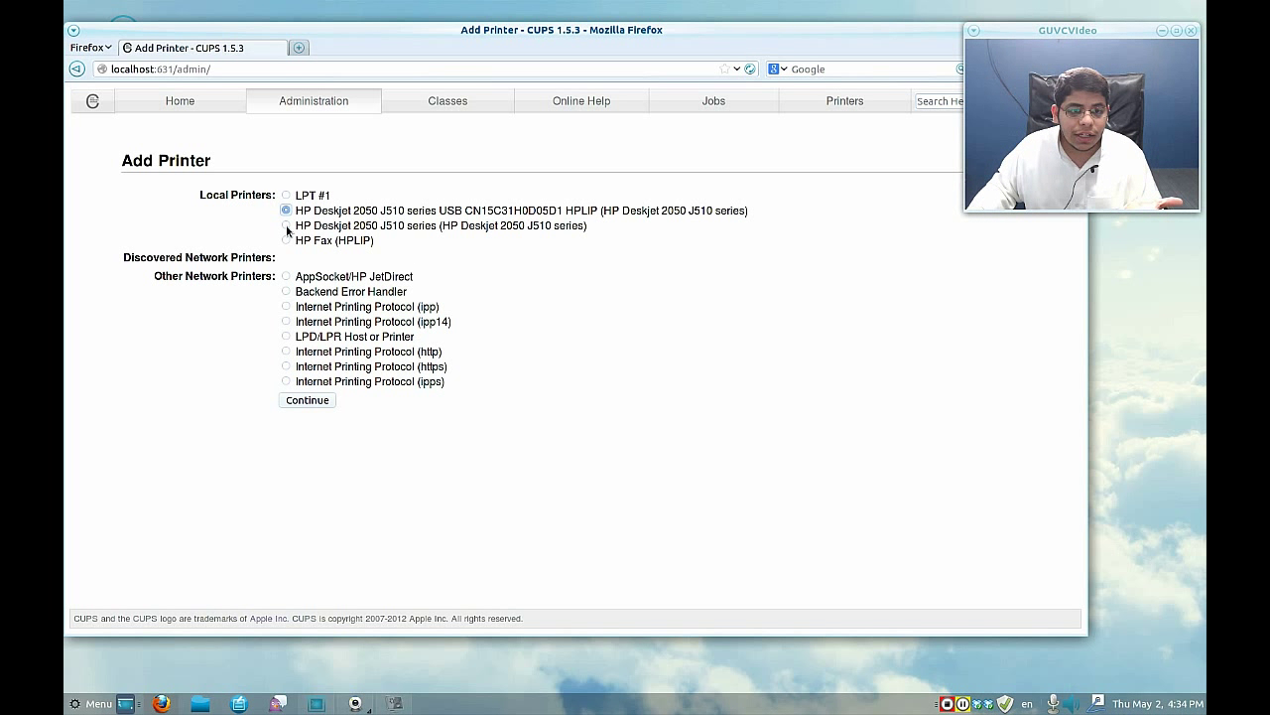
pyautogui.click(286, 227)
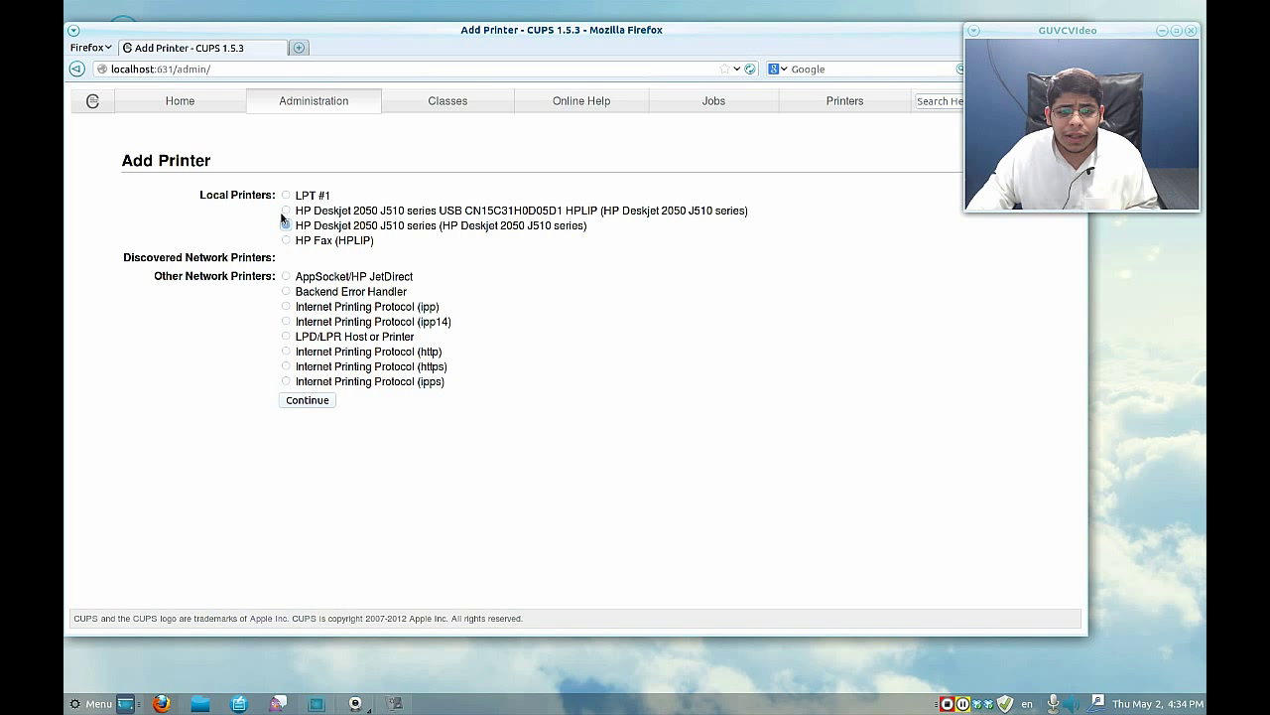
pyautogui.doubleClick(463, 209)
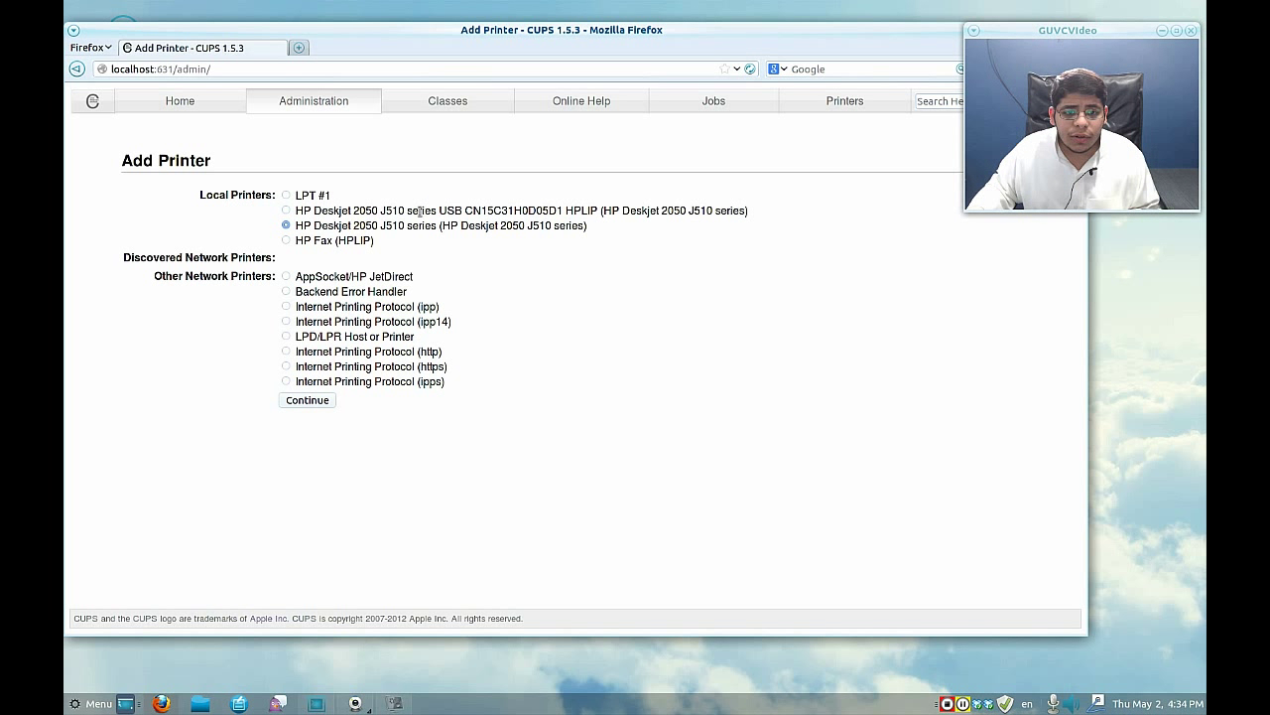
pyautogui.tripleClick(417, 210)
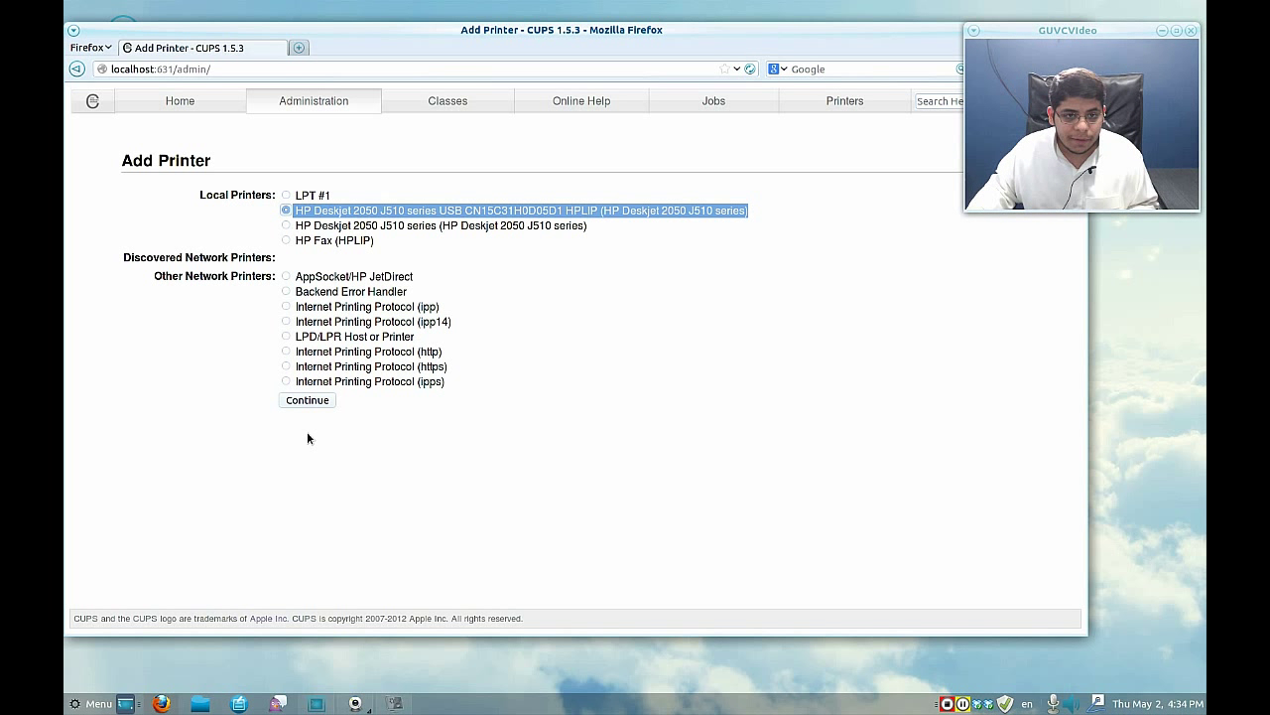
pyautogui.click(307, 401)
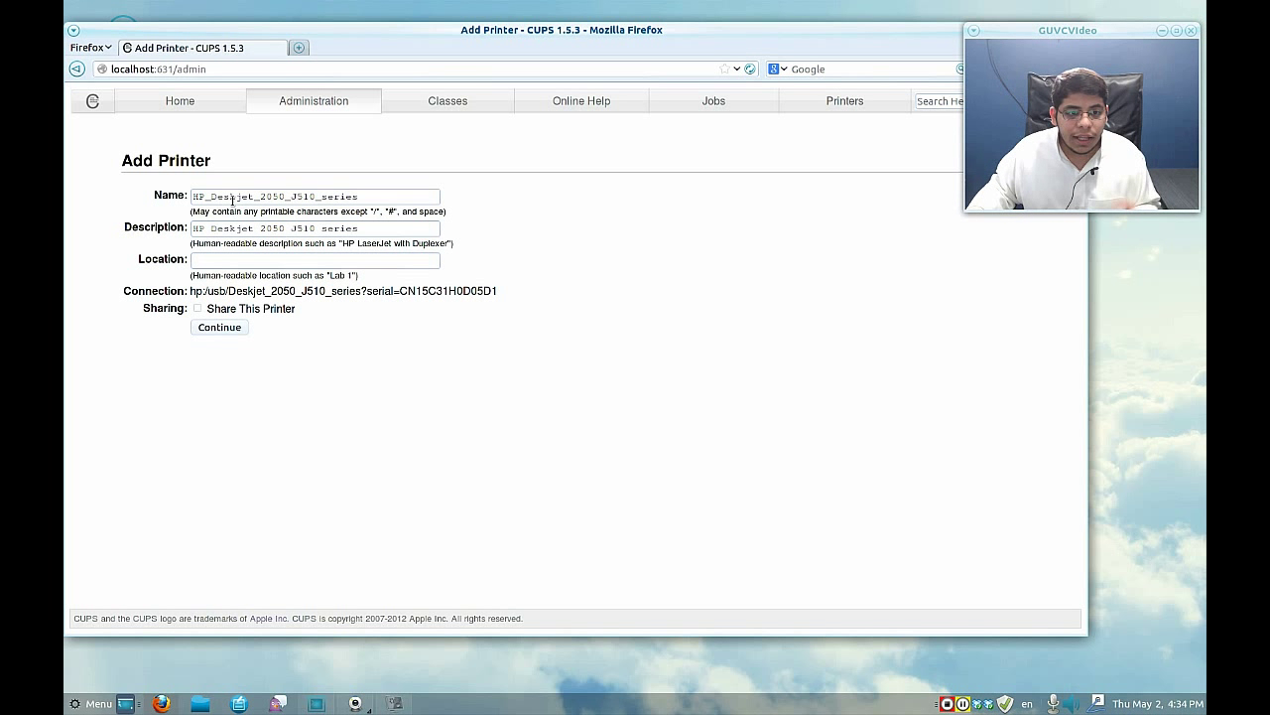
# - Leave 'Share This Printer' unticked and continue to the HP driver model selection
pyautogui.click(196, 309)
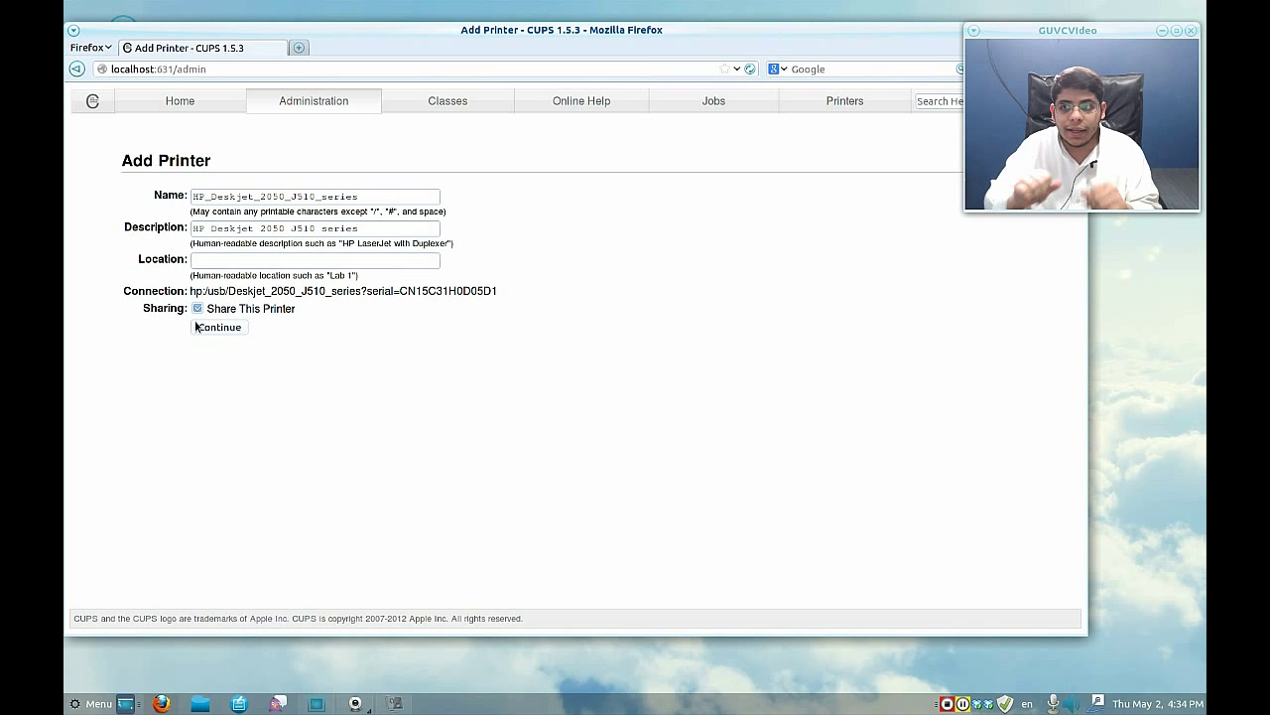
pyautogui.click(197, 308)
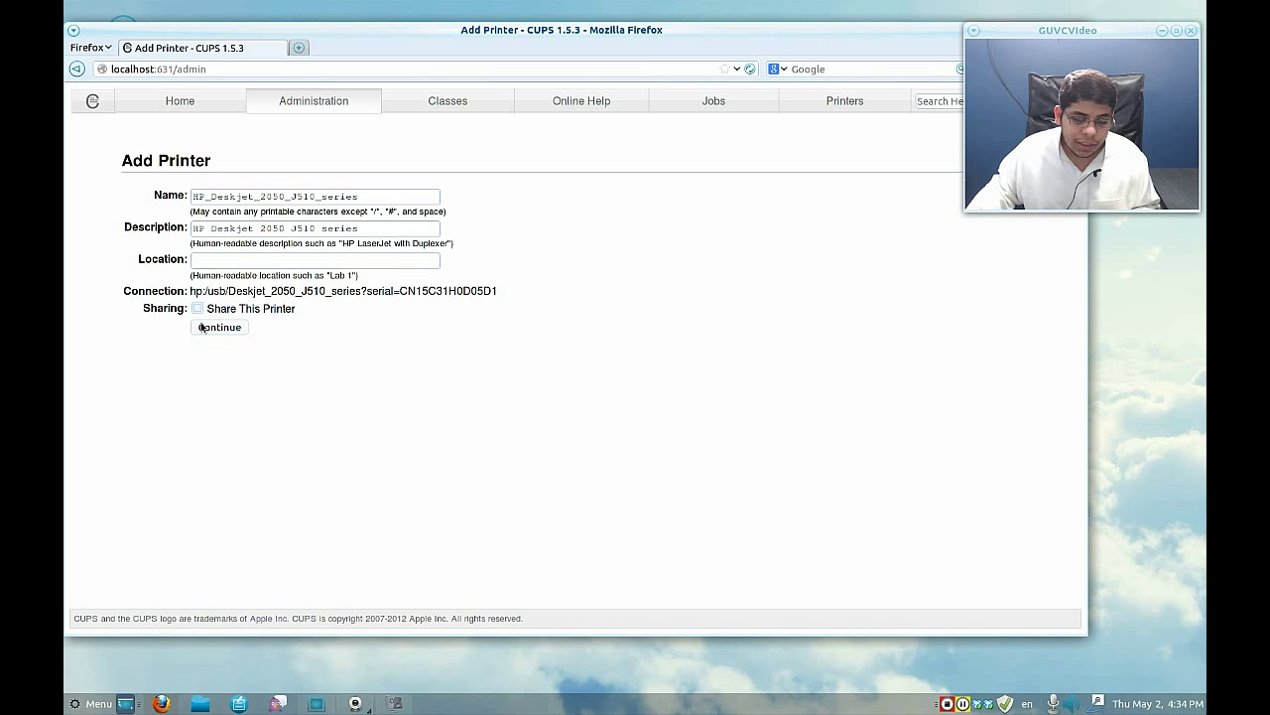
pyautogui.click(201, 328)
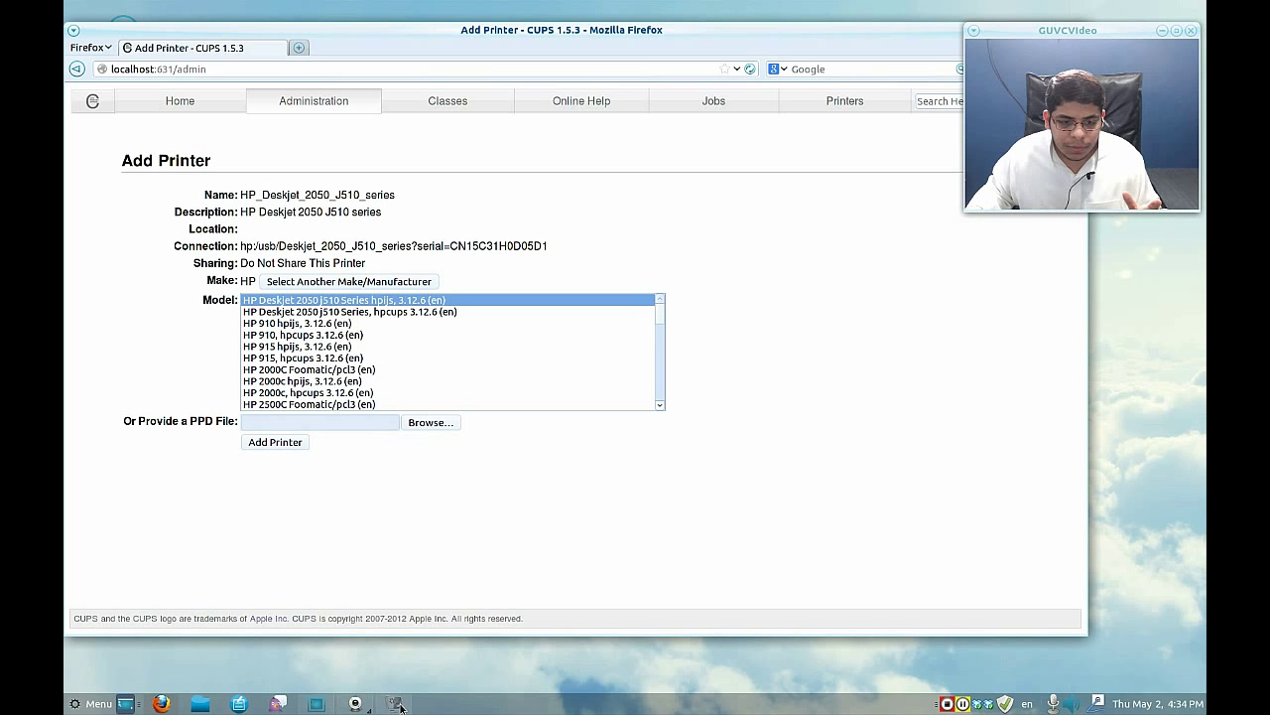
pyautogui.moveTo(336, 706)
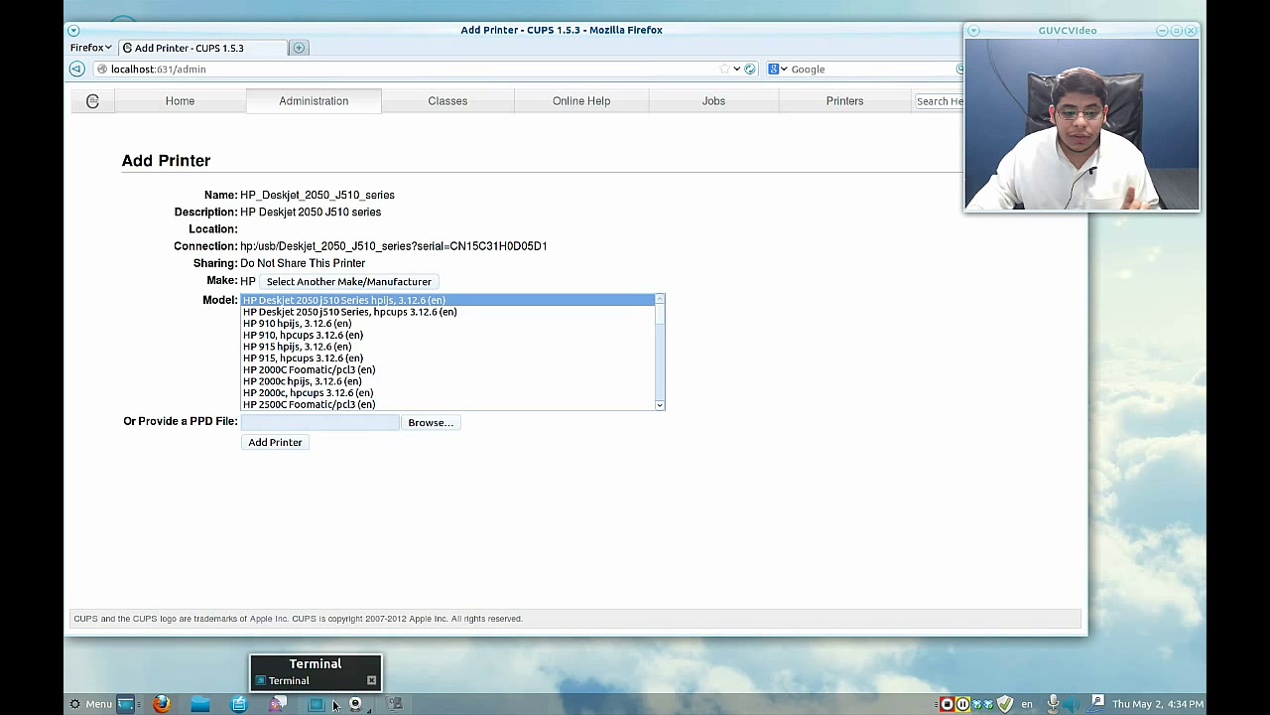
# - Type 'sudo apt-get install hplip' at the Terminal prompt without running it
pyautogui.click(298, 681)
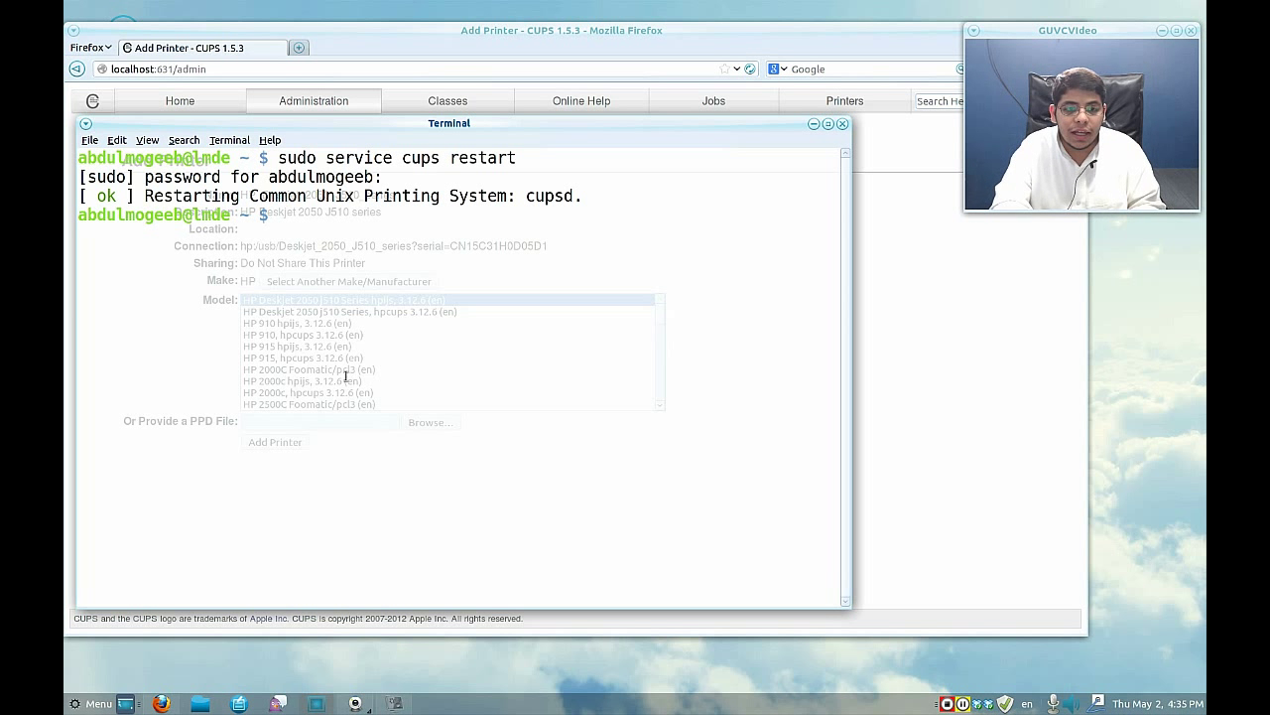
pyautogui.write('hplip')
pyautogui.press('BackSpace')
pyautogui.press('BackSpace')
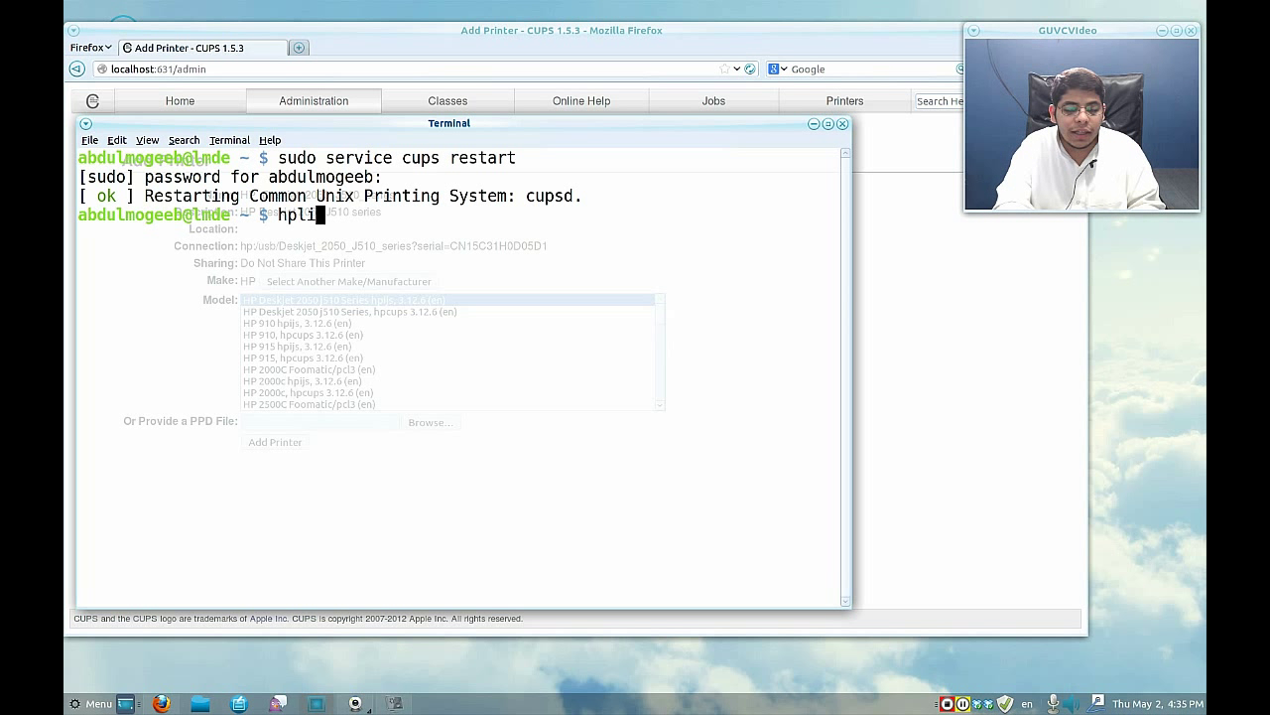
pyautogui.press('BackSpace')
pyautogui.press('BackSpace')
pyautogui.press('BackSpace')
pyautogui.write('sudo apt-getinstal')
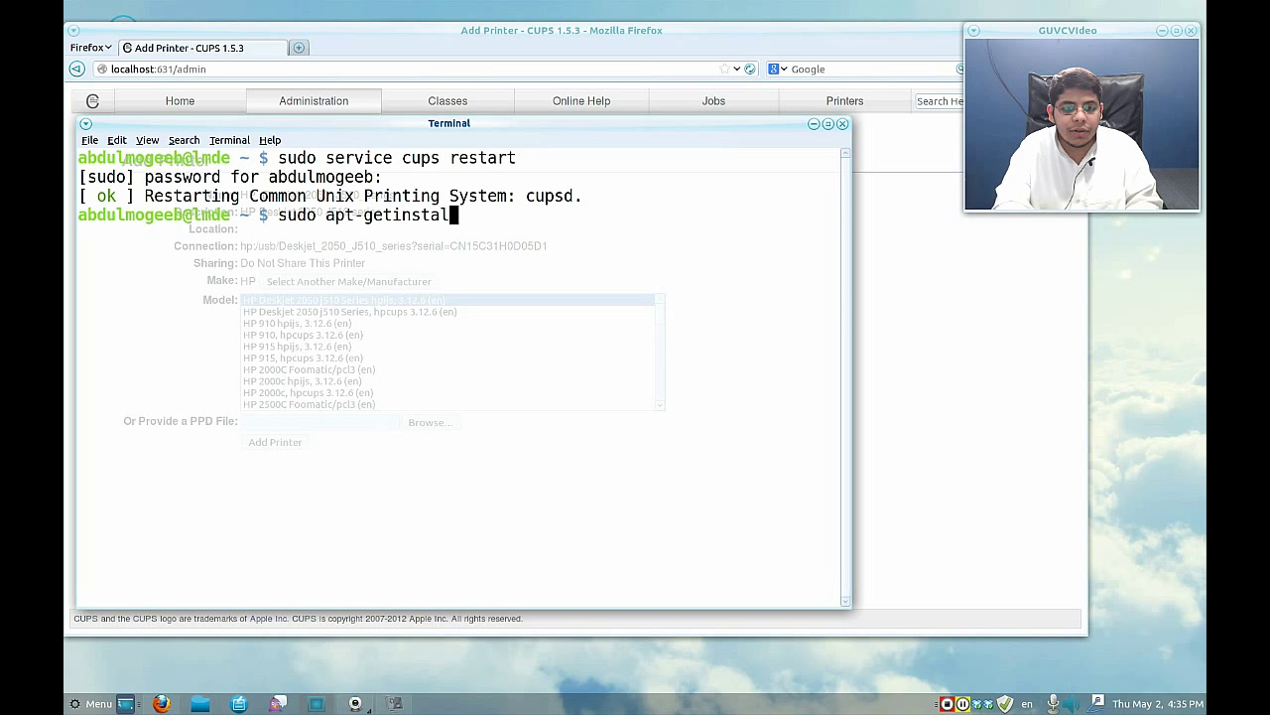
pyautogui.press('BackSpace')
pyautogui.press('BackSpace')
pyautogui.press('BackSpace')
pyautogui.press('BackSpace')
pyautogui.press('BackSpace')
pyautogui.press('BackSpace')
pyautogui.write('install')
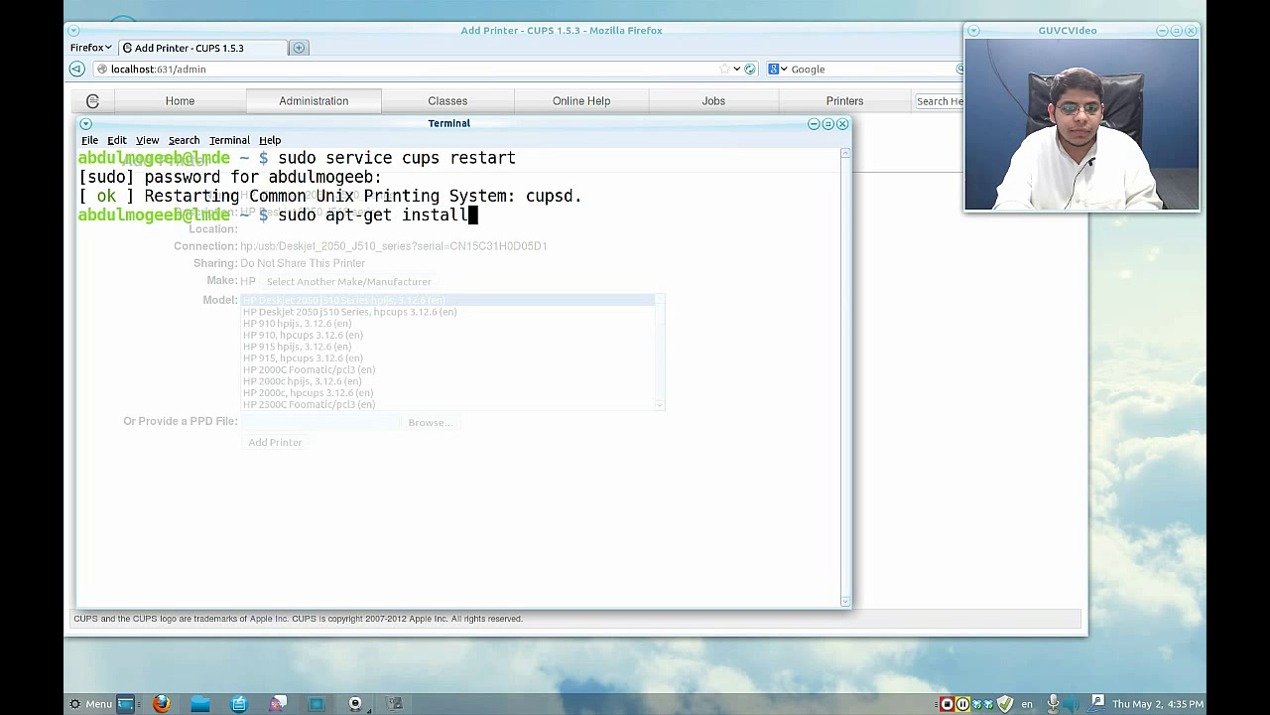
pyautogui.write(' hplip')
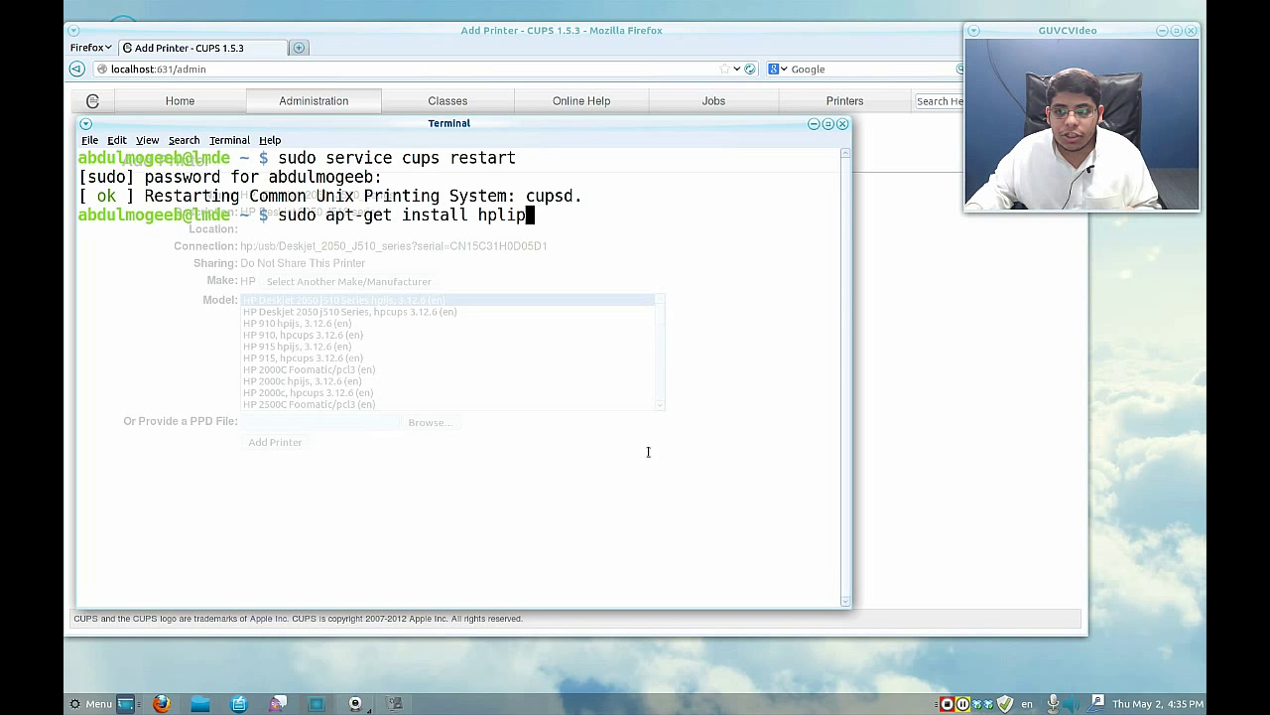
pyautogui.click(891, 357)
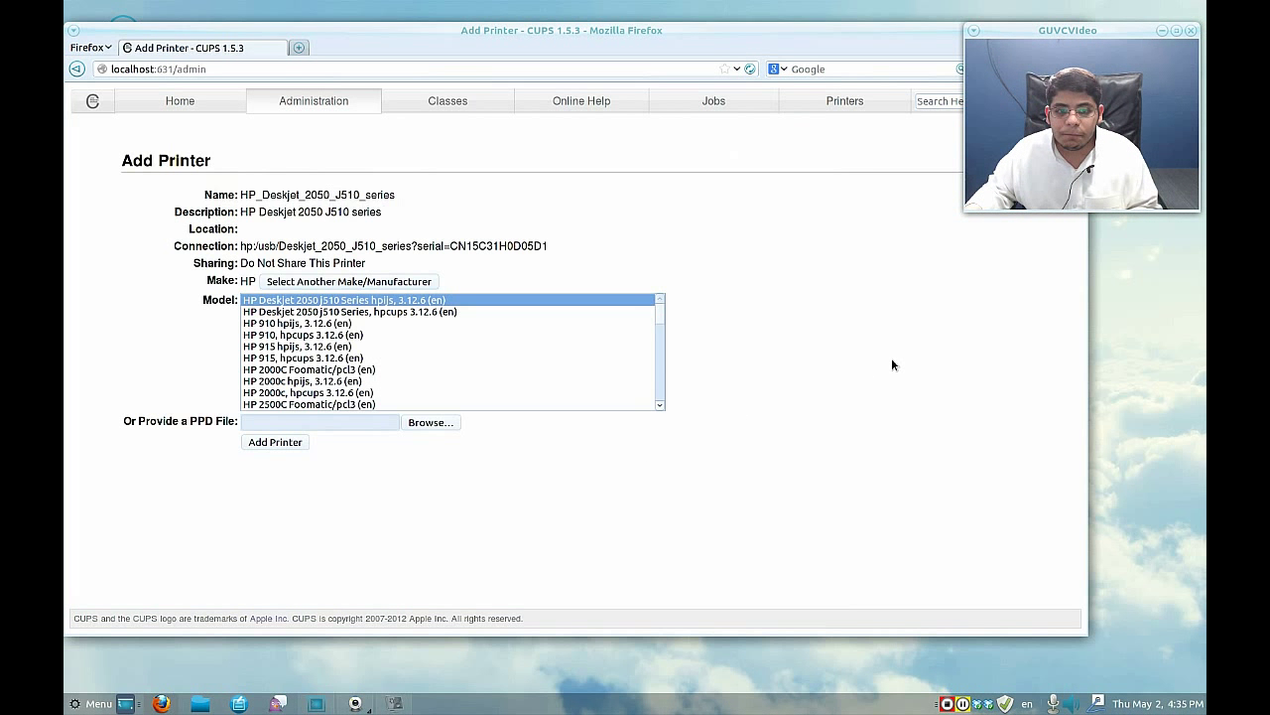
# - Pick the 'HP Deskjet 2050 j510 Series, hpcups 3.12.6' driver, skip the PPD file, and add the printer
pyautogui.click(391, 312)
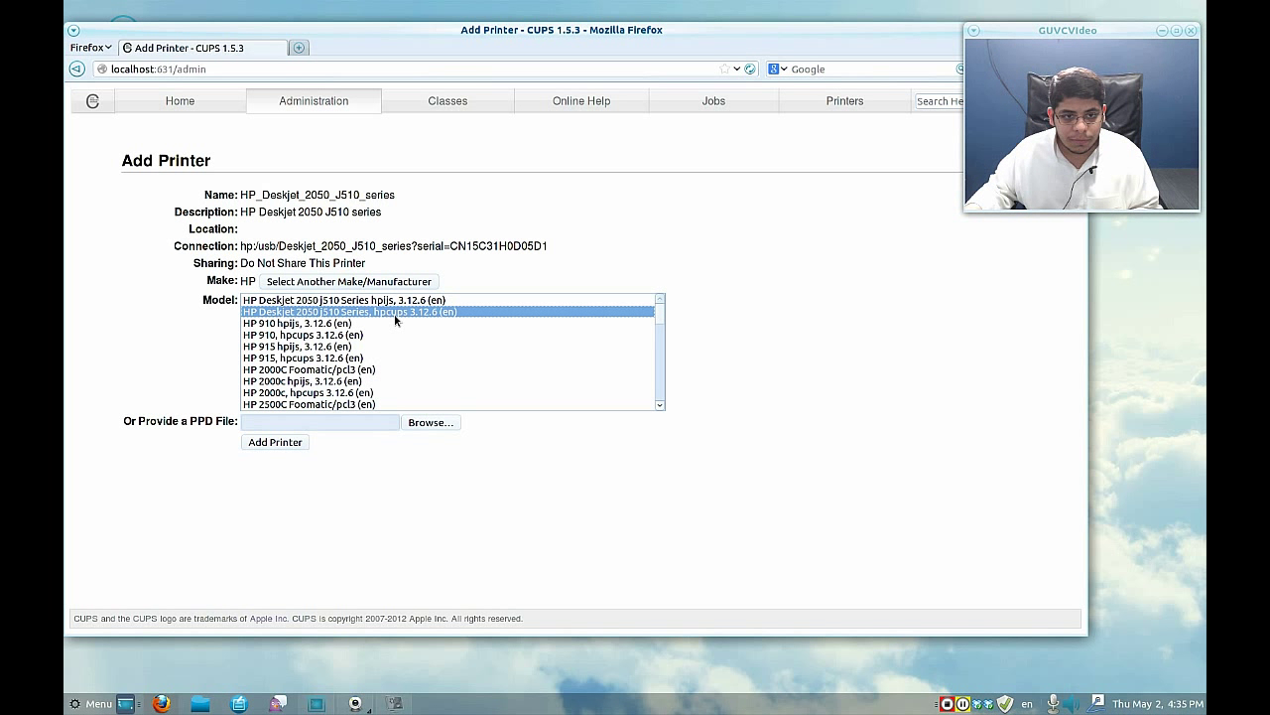
pyautogui.click(324, 428)
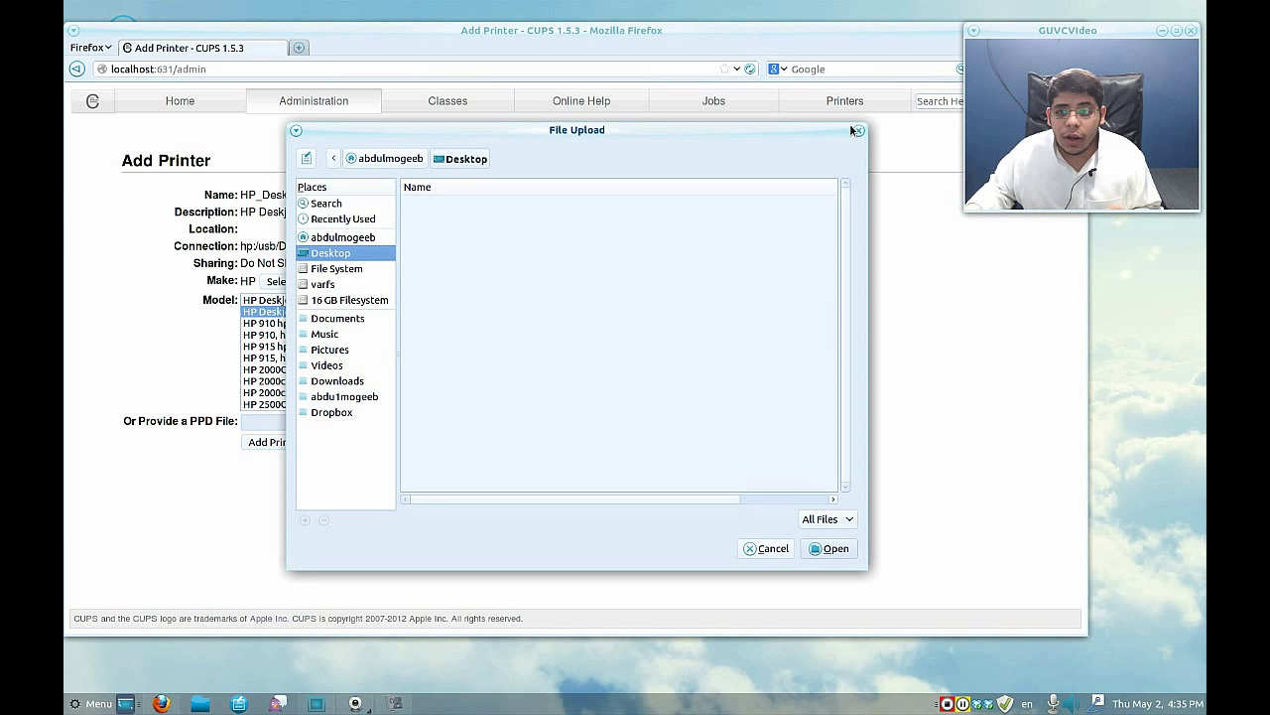
pyautogui.click(856, 130)
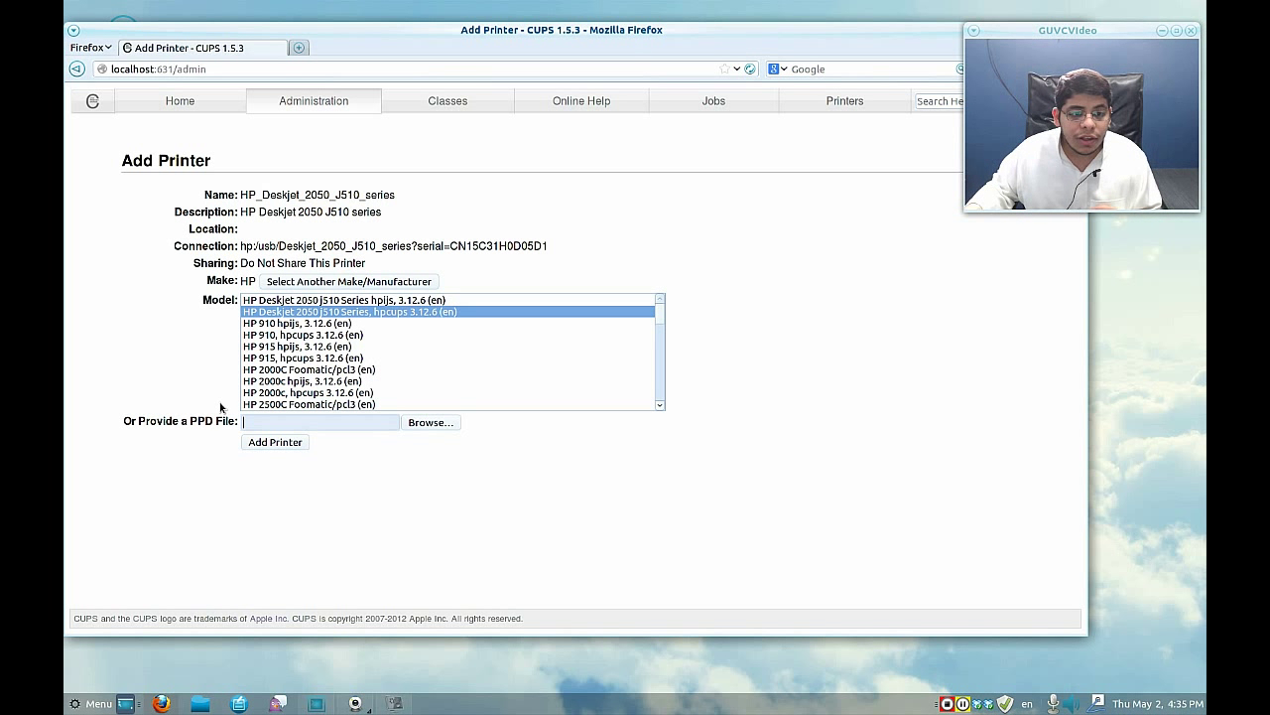
pyautogui.moveTo(188, 424); pyautogui.dragTo(215, 422)
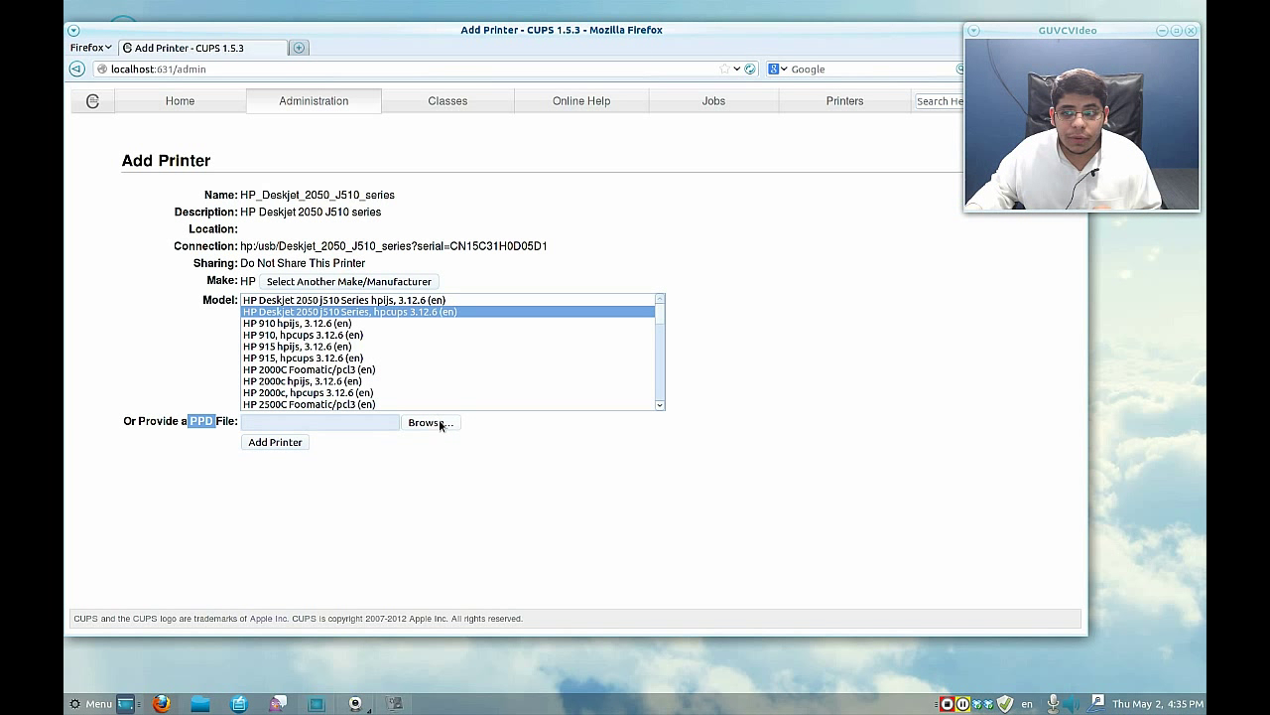
pyautogui.click(285, 444)
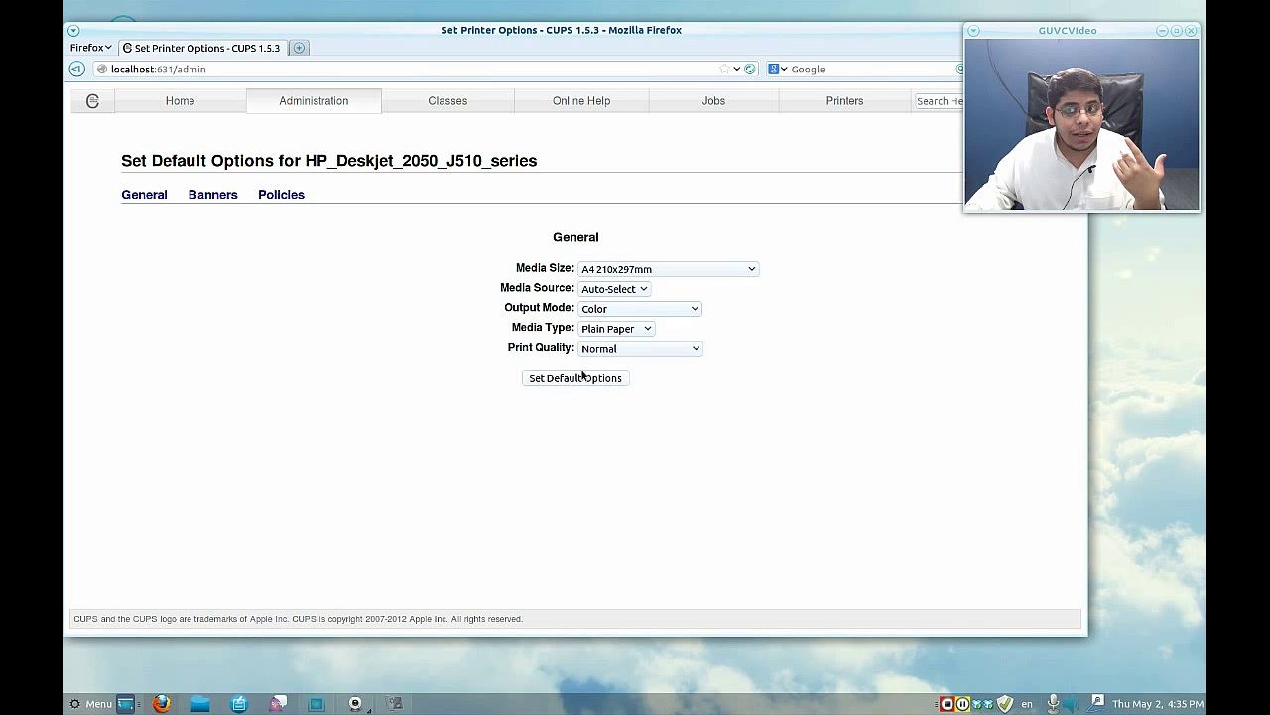
# - Save defaults Black Only Grayscale, Plain Paper and Fast Draft, then view the Printers list
pyautogui.click(650, 312)
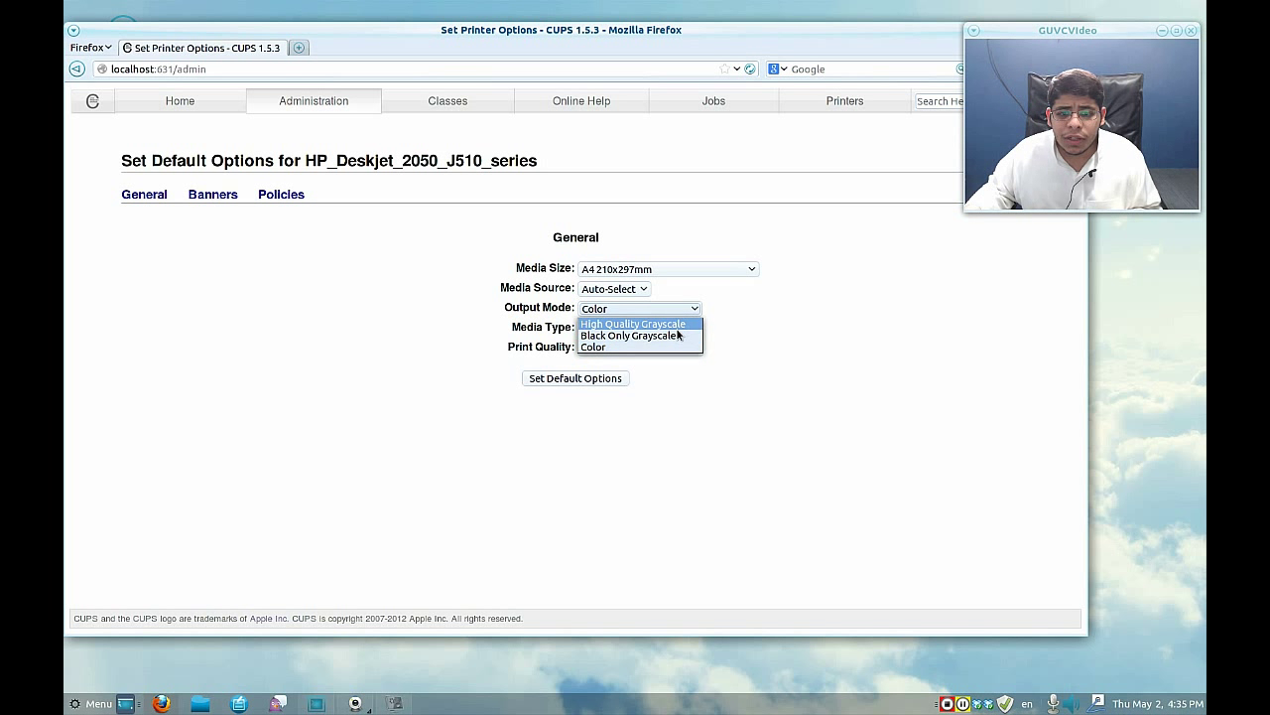
pyautogui.click(611, 338)
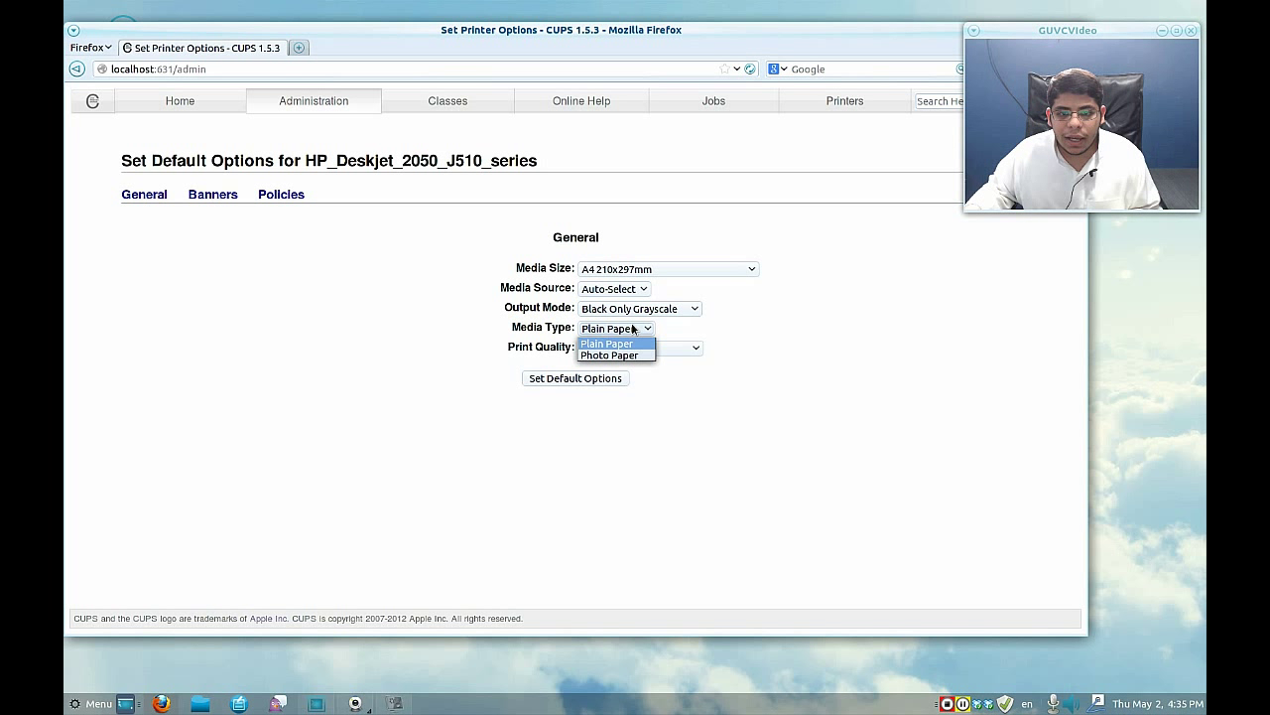
pyautogui.click(633, 329)
pyautogui.click(618, 343)
pyautogui.click(647, 348)
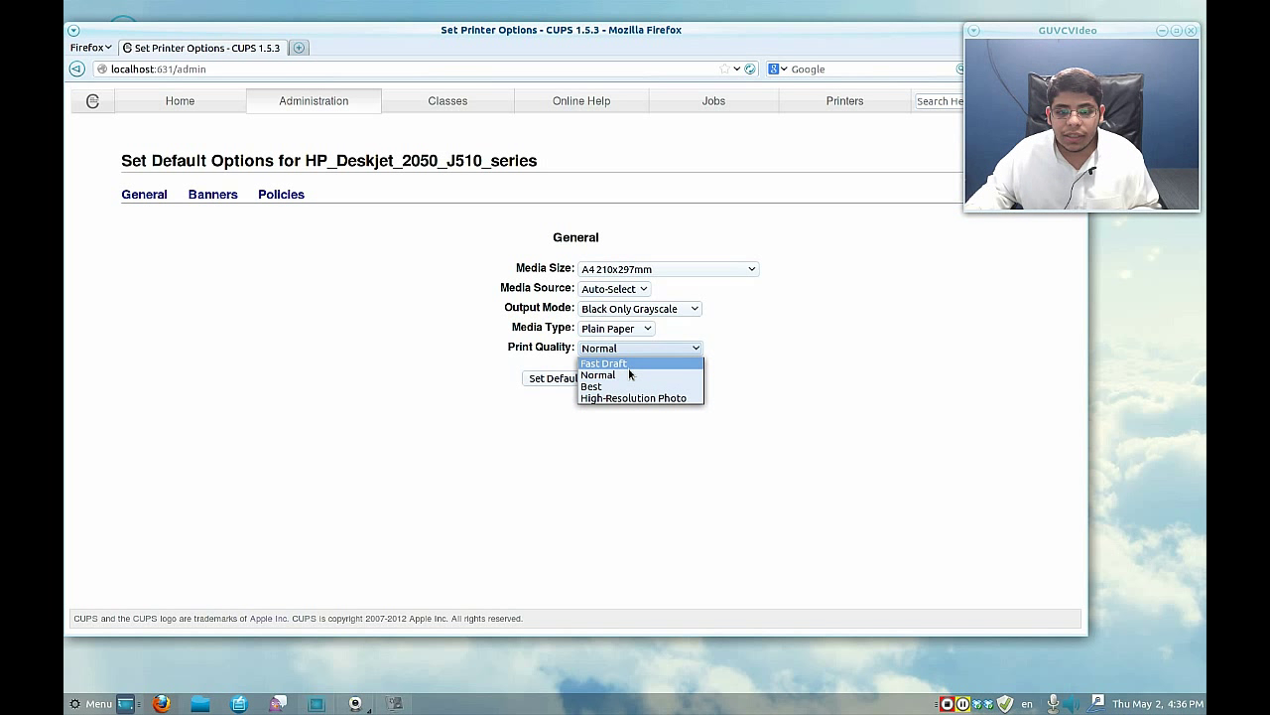
pyautogui.click(629, 367)
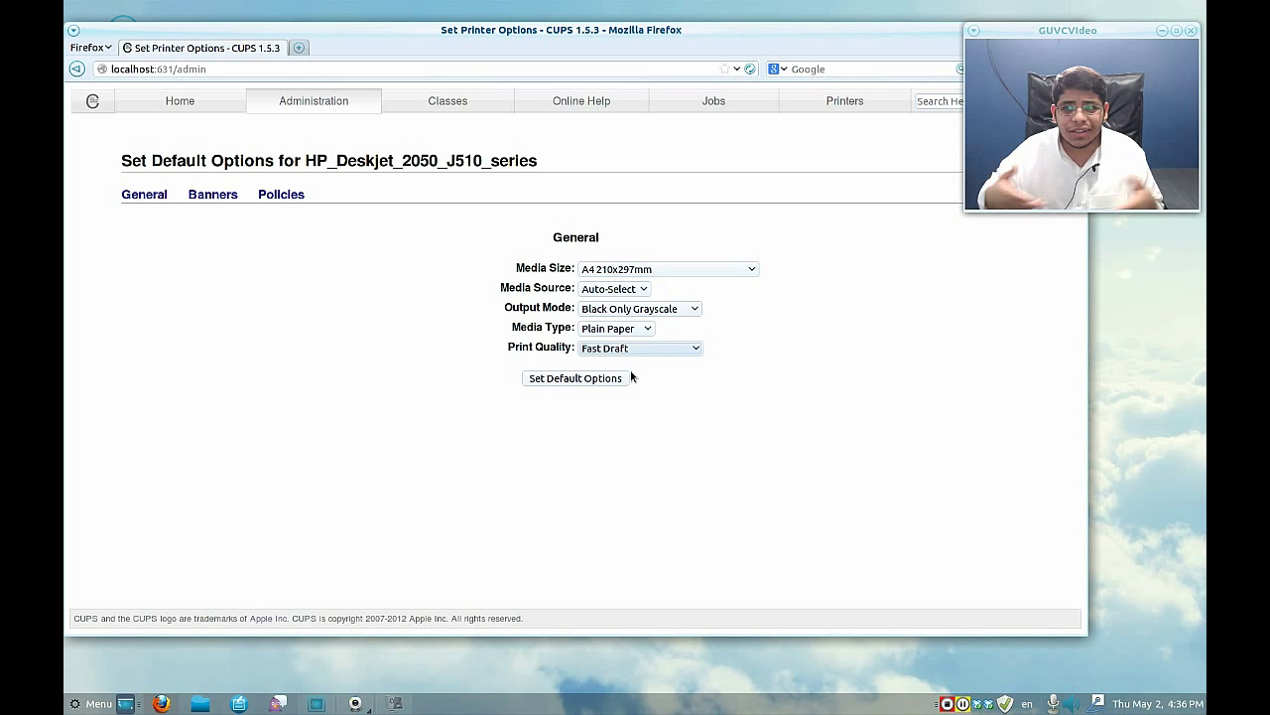
pyautogui.click(600, 381)
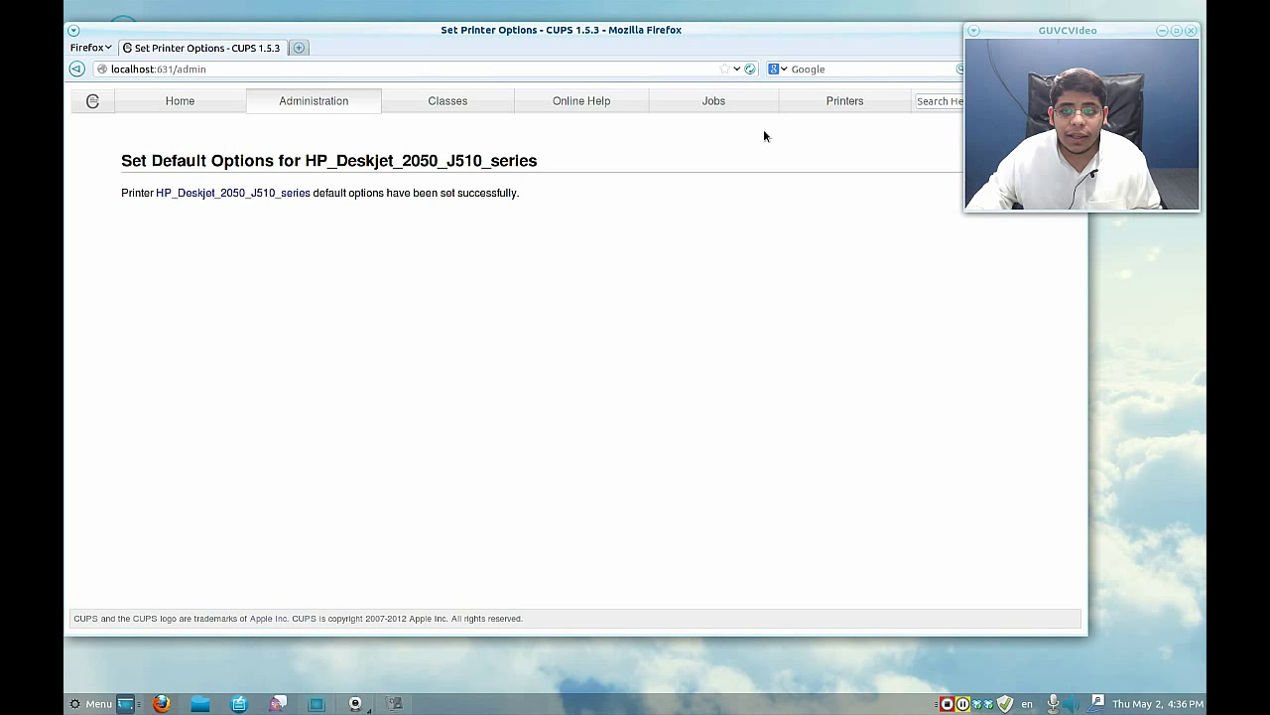
pyautogui.click(844, 100)
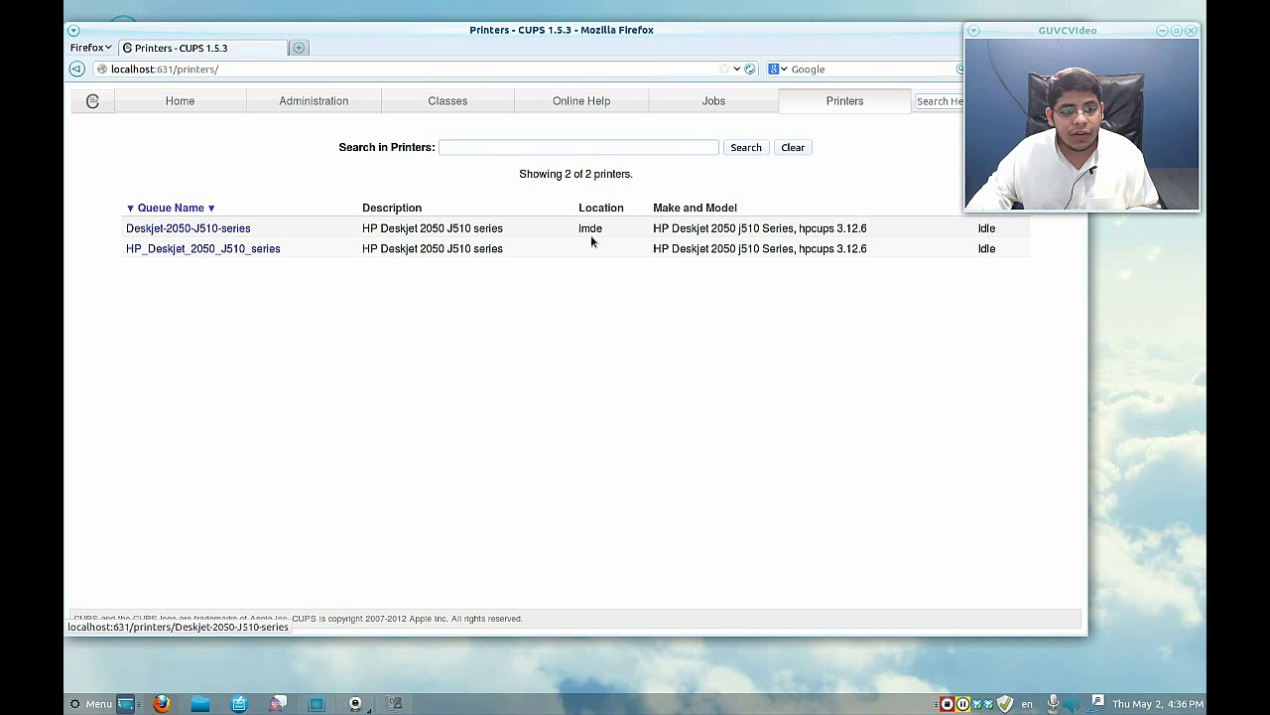
pyautogui.click(89, 48)
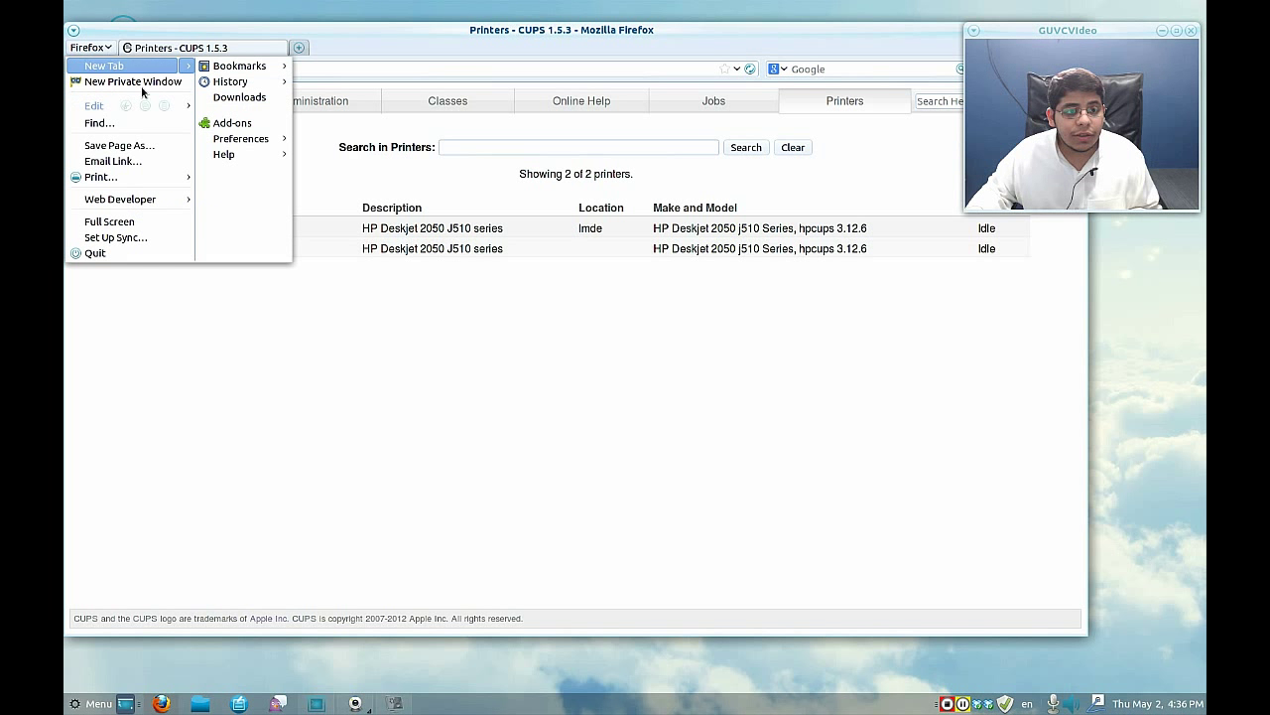
pyautogui.click(142, 175)
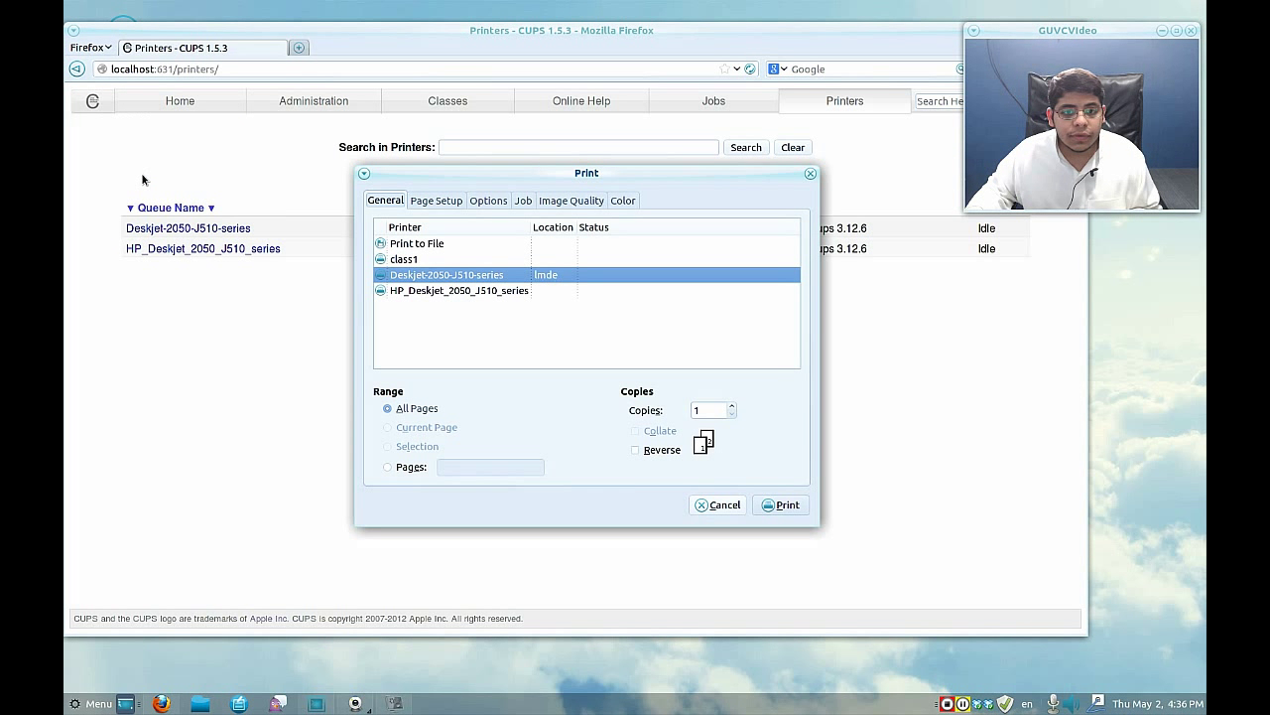
pyautogui.click(458, 260)
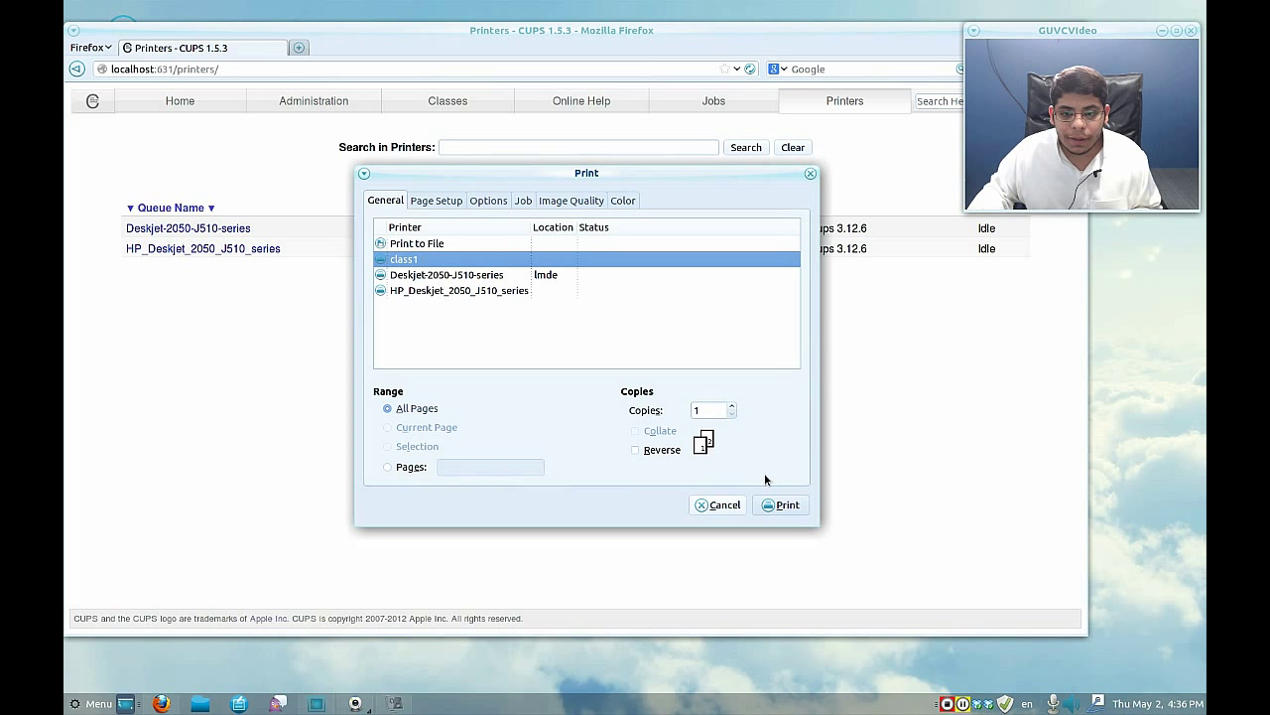
pyautogui.click(724, 505)
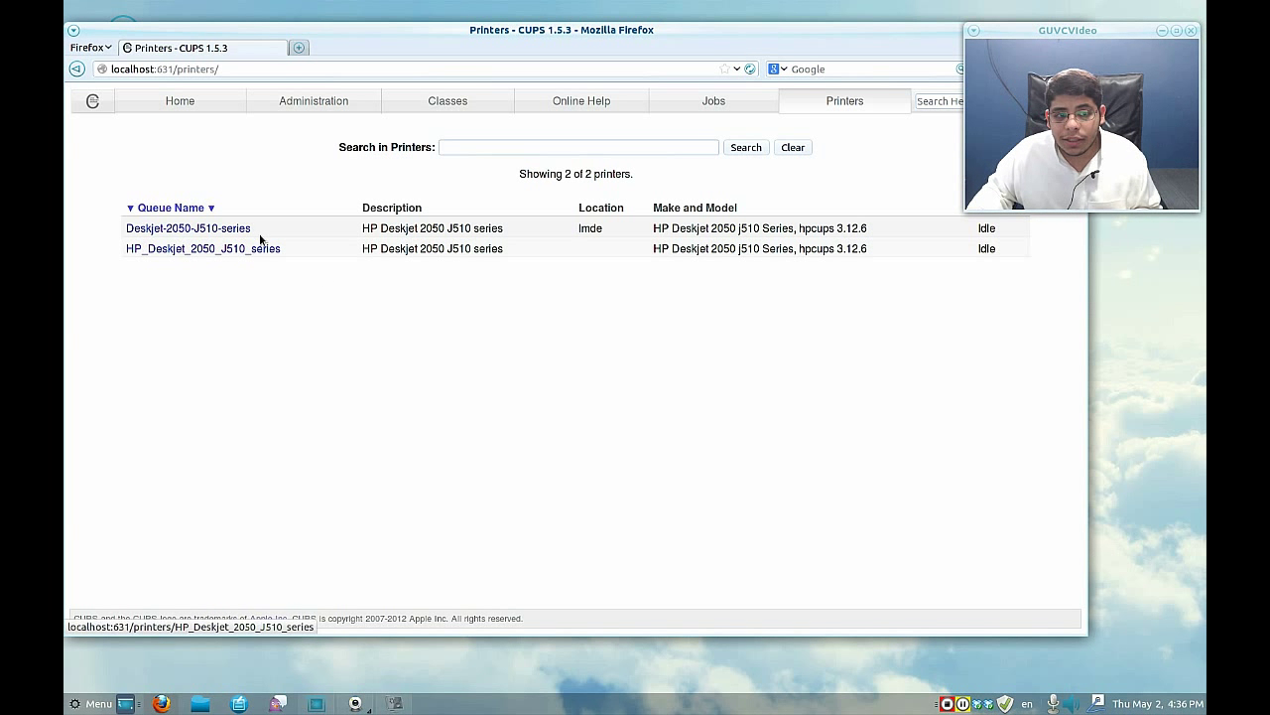
# - Delete the duplicate HP_Deskjet_2050_J510_series queue from its Administration menu and confirm
pyautogui.click(196, 248)
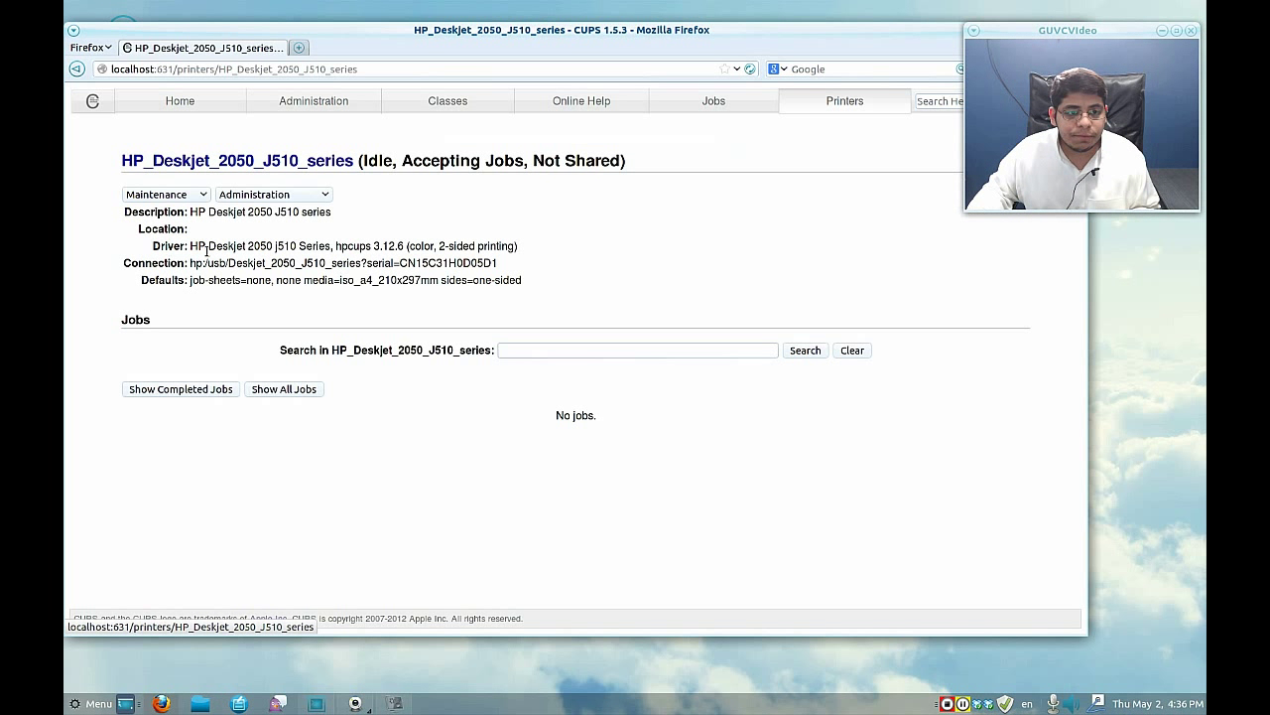
pyautogui.click(179, 196)
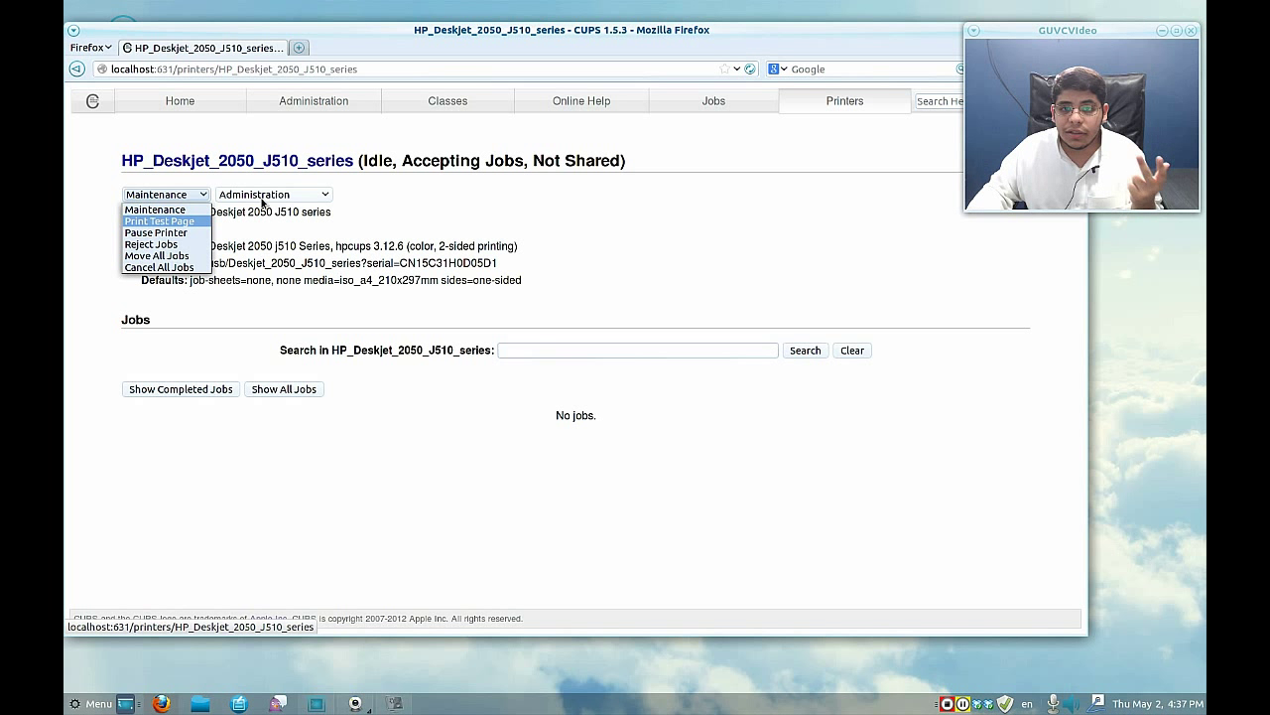
pyautogui.click(262, 199)
pyautogui.click(262, 199)
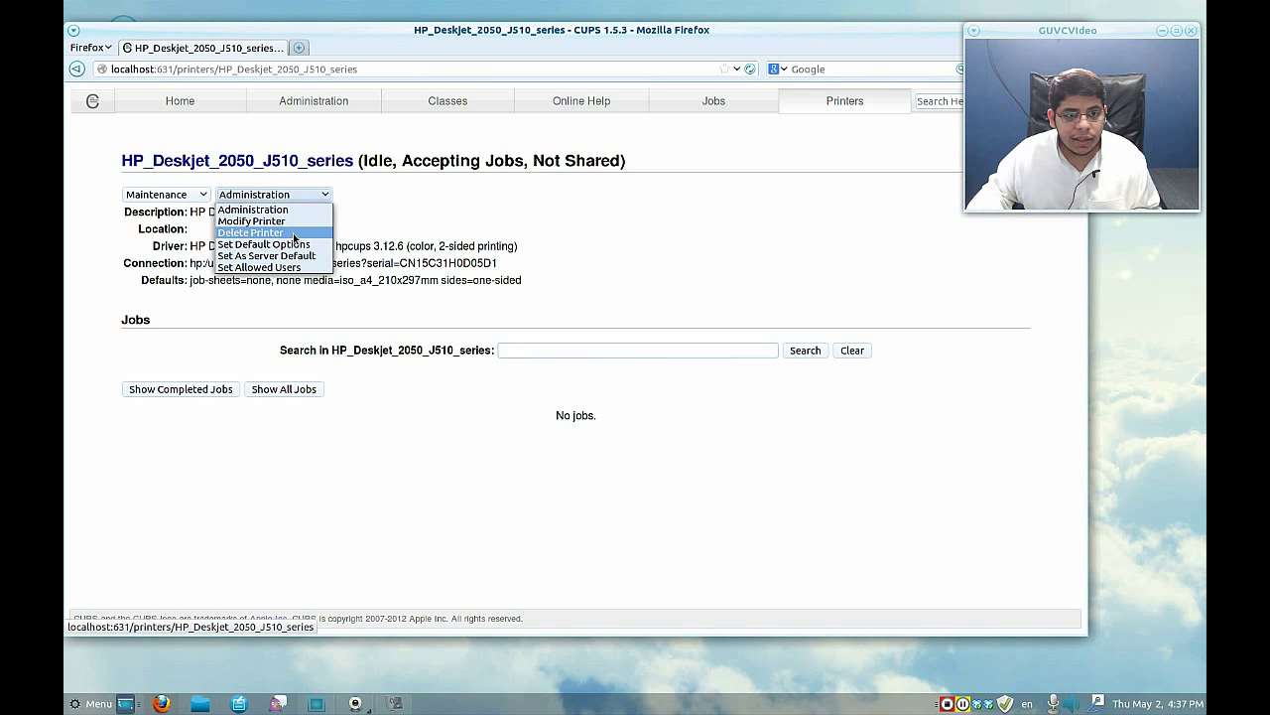
pyautogui.click(294, 233)
pyautogui.click(165, 223)
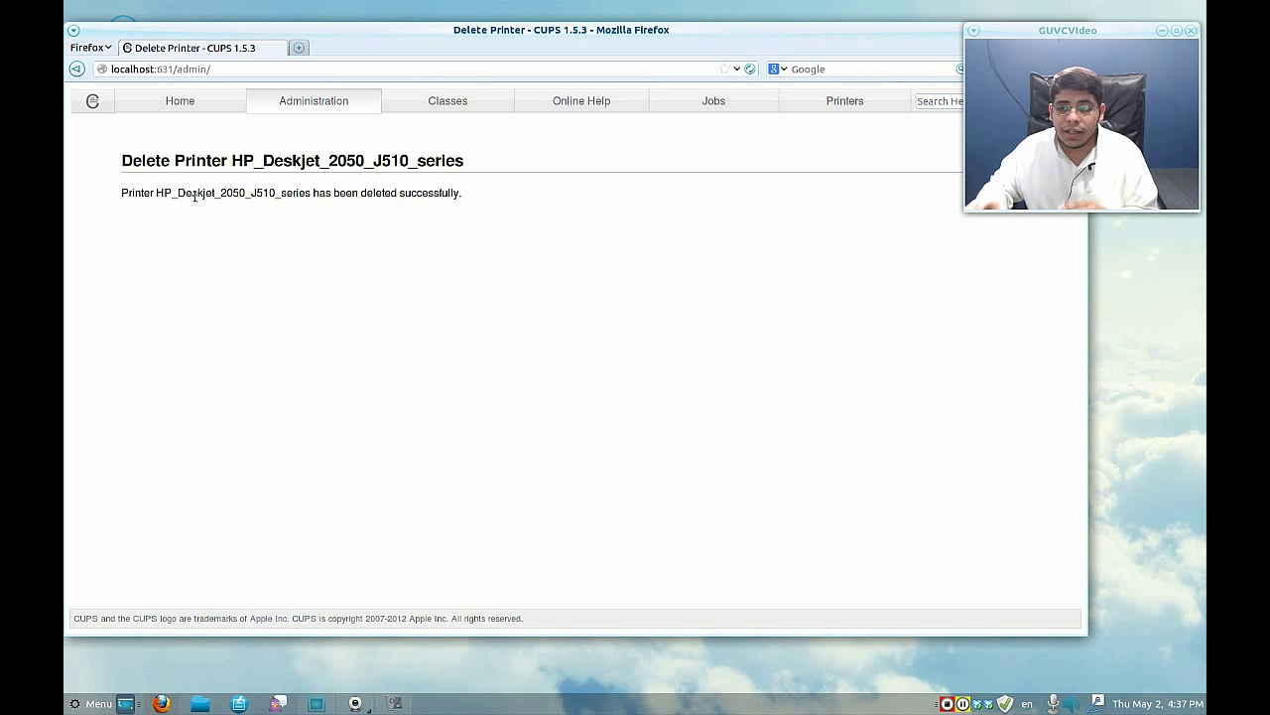
pyautogui.click(446, 105)
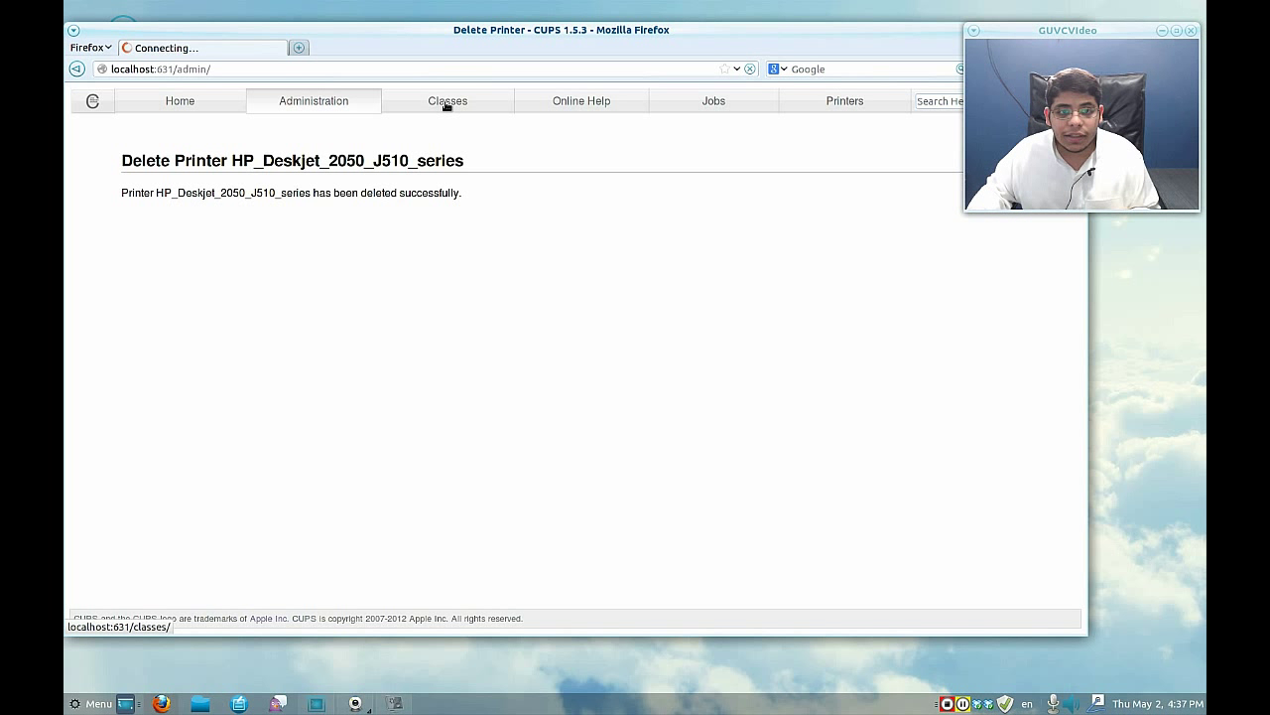
# - Review class1 (member Deskjet-2050-J510-series) on the Classes page, then select and deselect the copyright footer text
pyautogui.click(447, 106)
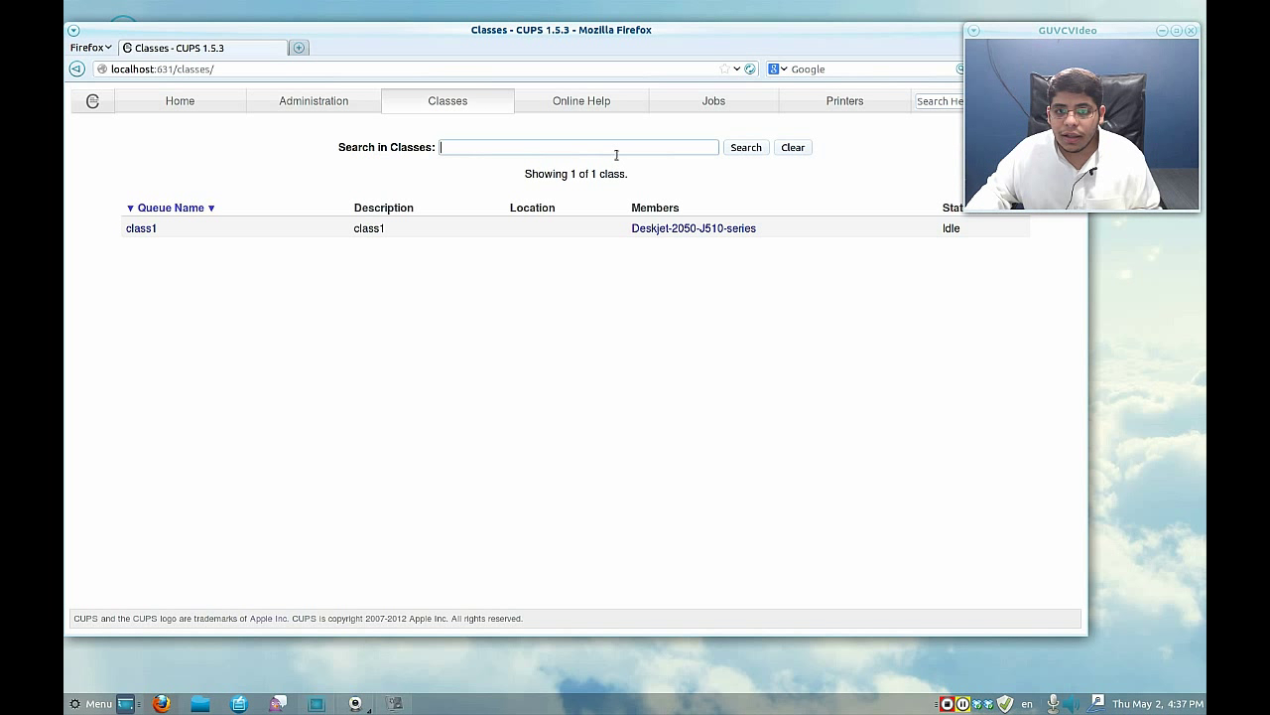
pyautogui.click(575, 149)
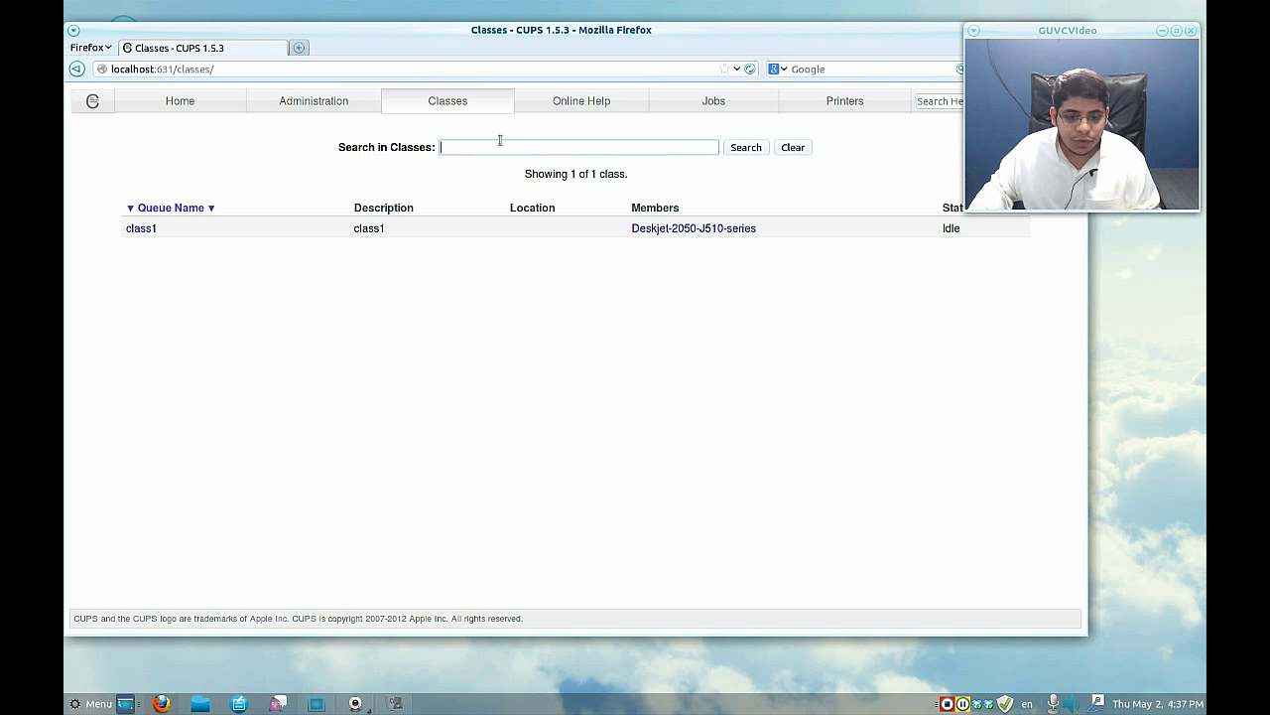
pyautogui.tripleClick(420, 618)
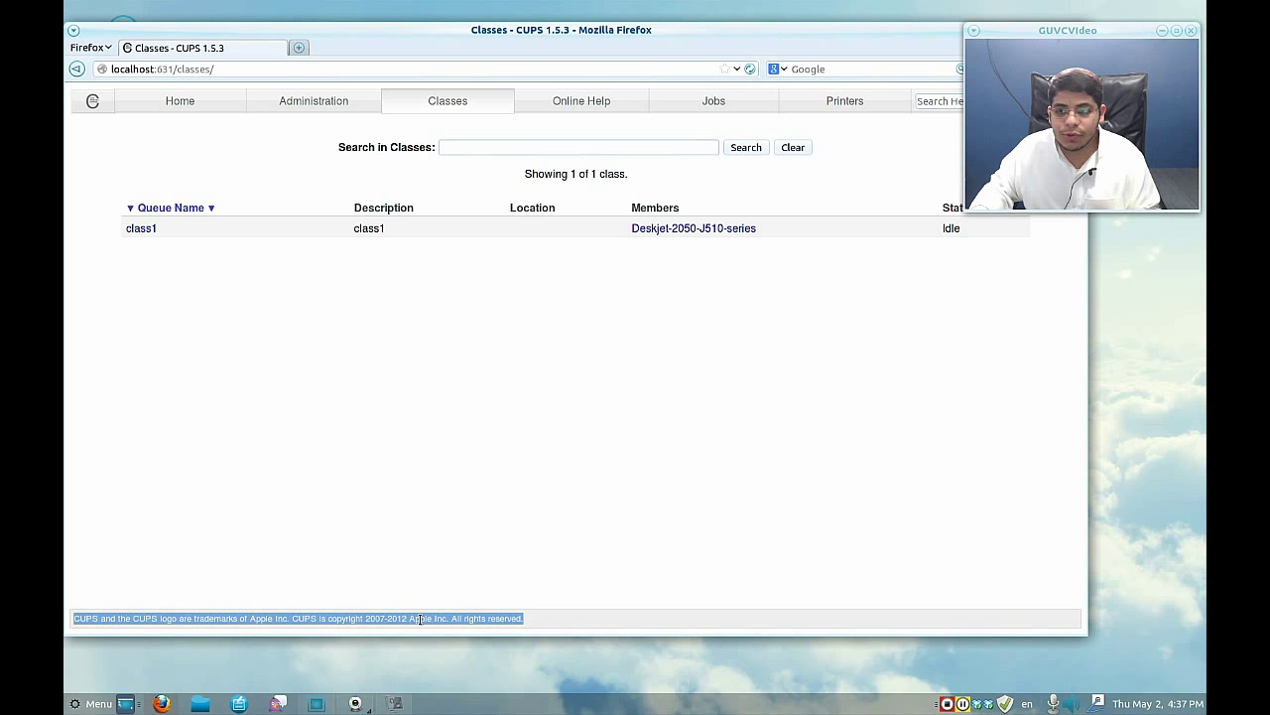
pyautogui.doubleClick(420, 619)
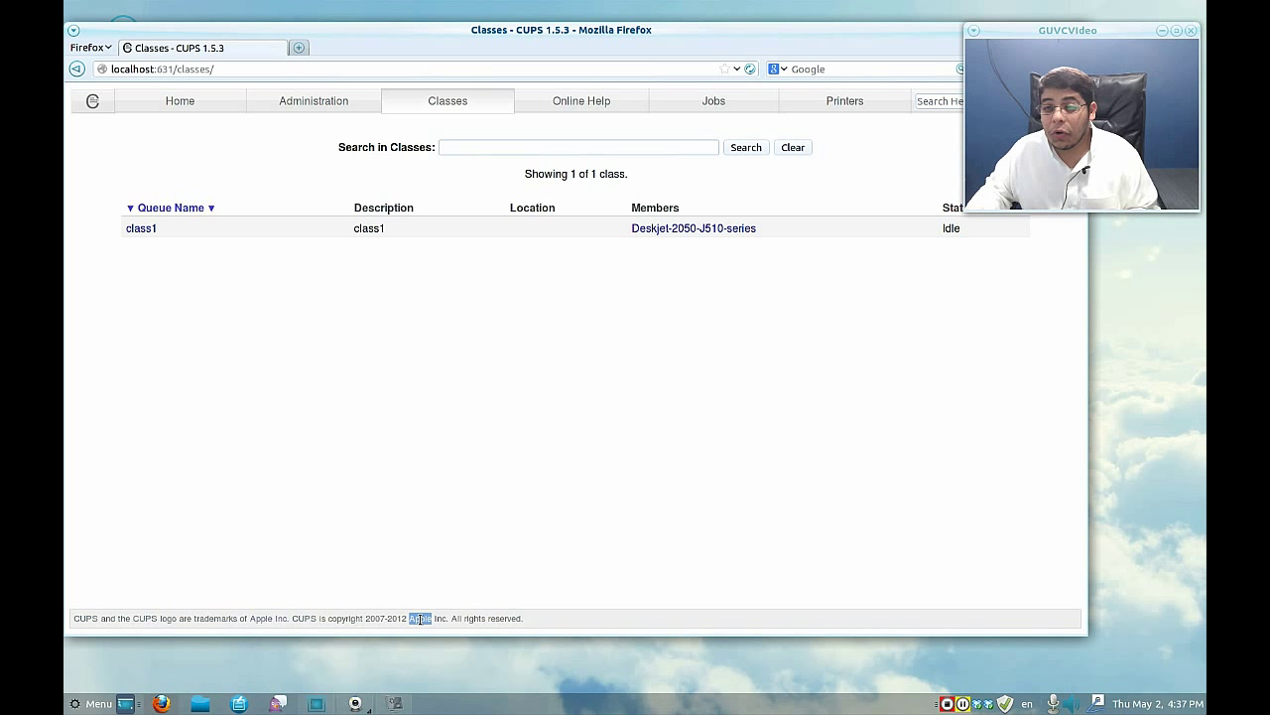
pyautogui.click(471, 583)
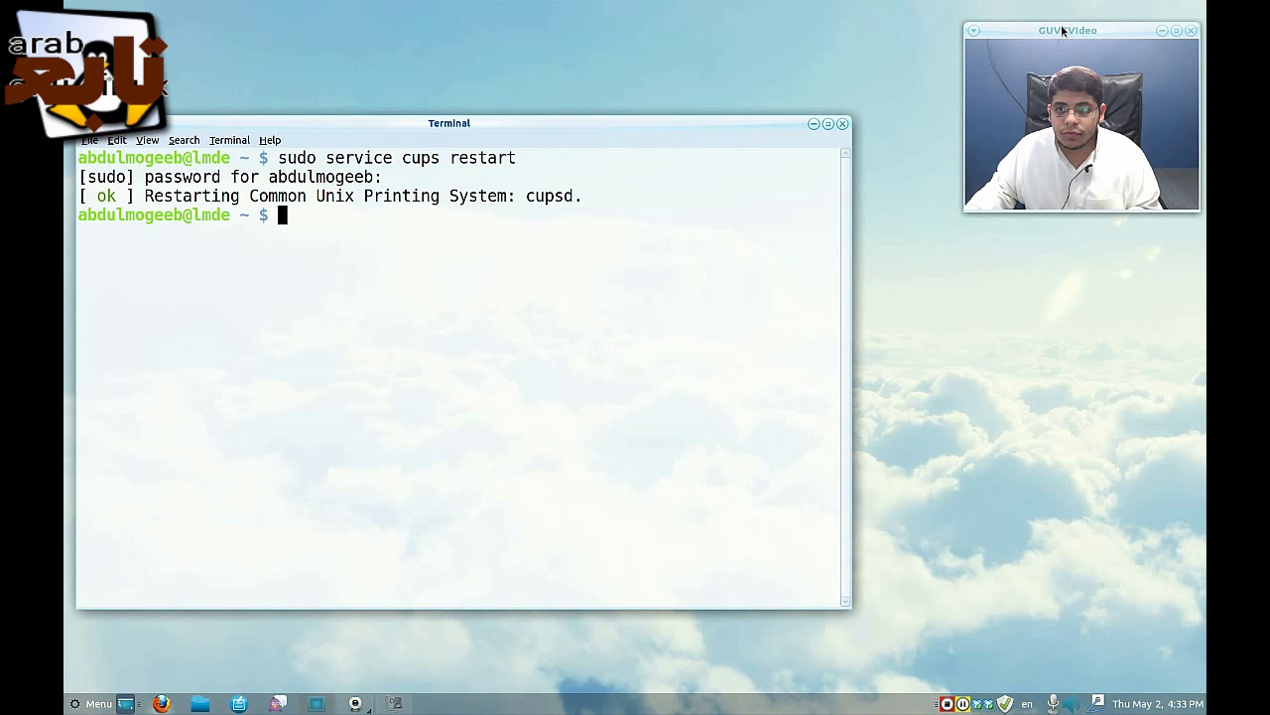
pyautogui.rightClick(1062, 30)
pyautogui.click(1052, 105)
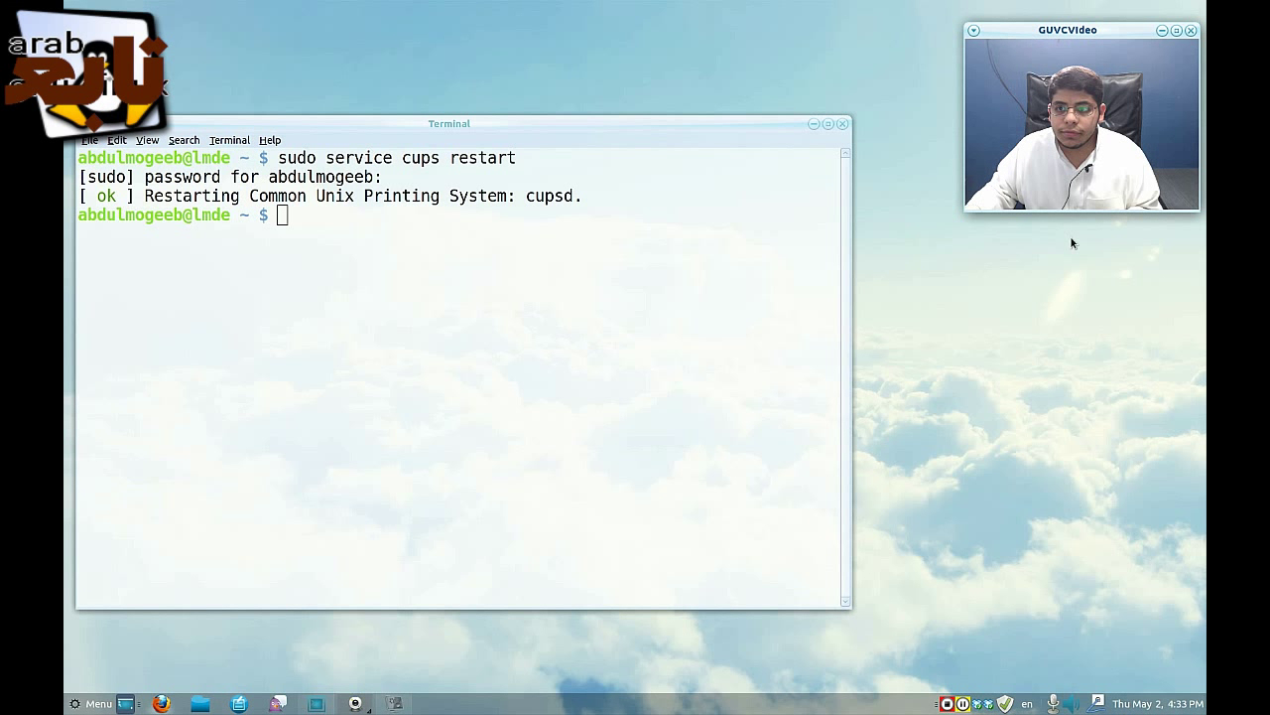